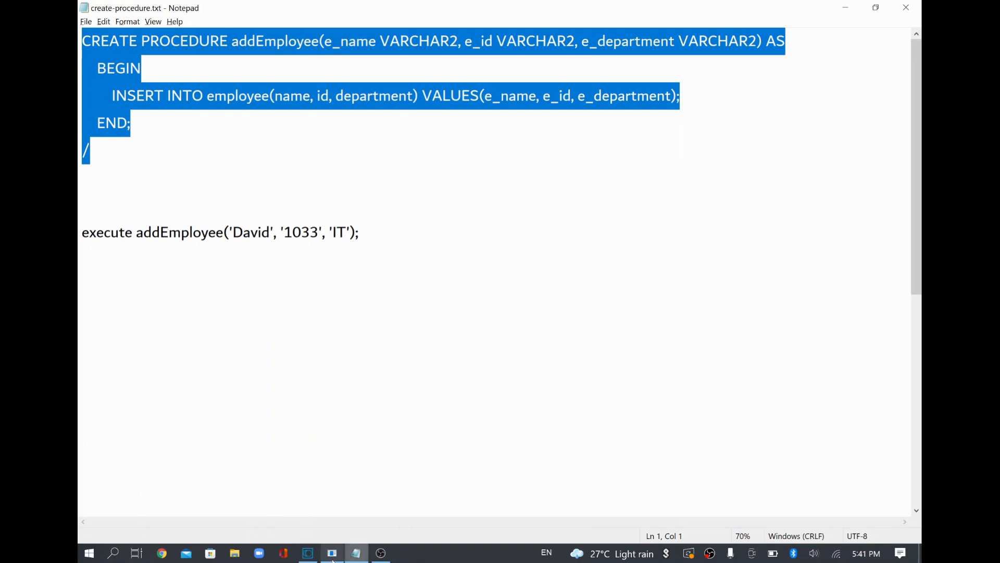
# - Examine the addEmployee procedure name in the CREATE PROCEDURE line of create-procedure.txt, with the text zoomed to 80%
pyautogui.hotkey('alt', 'Tab')
pyautogui.hotkey('alt', 'Tab')
pyautogui.hotkey('alt', 'Tab')
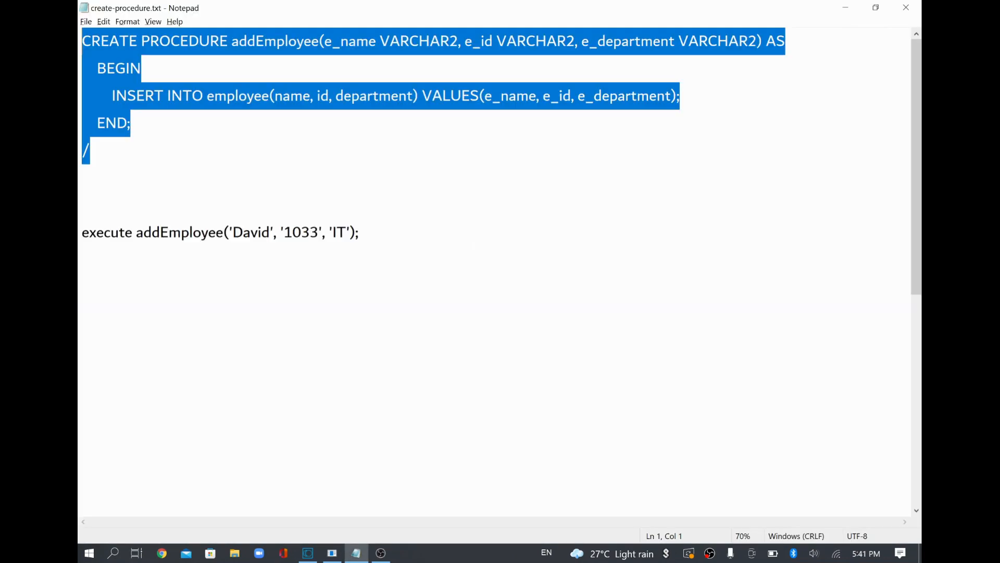
pyautogui.doubleClick(274, 41)
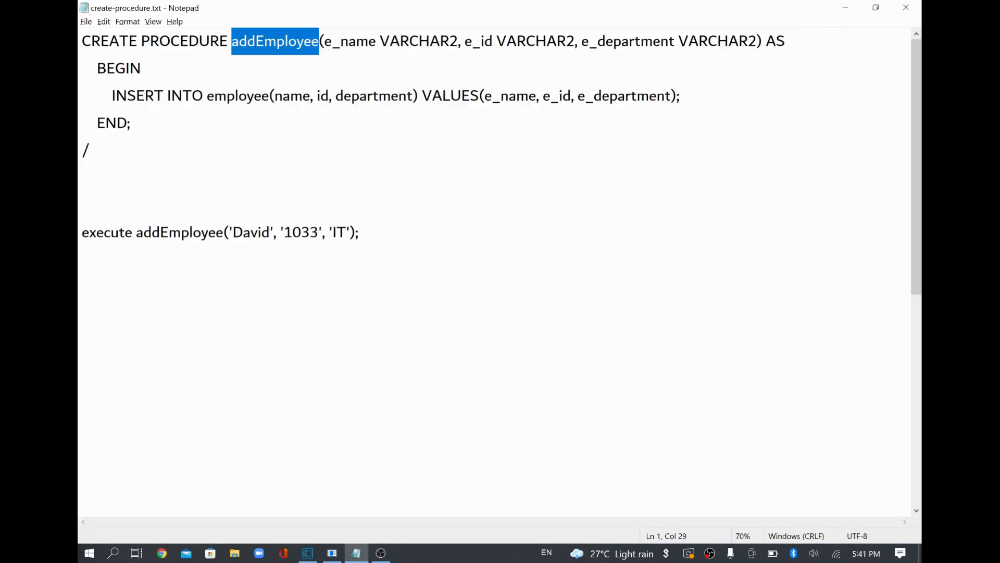
pyautogui.click(285, 41)
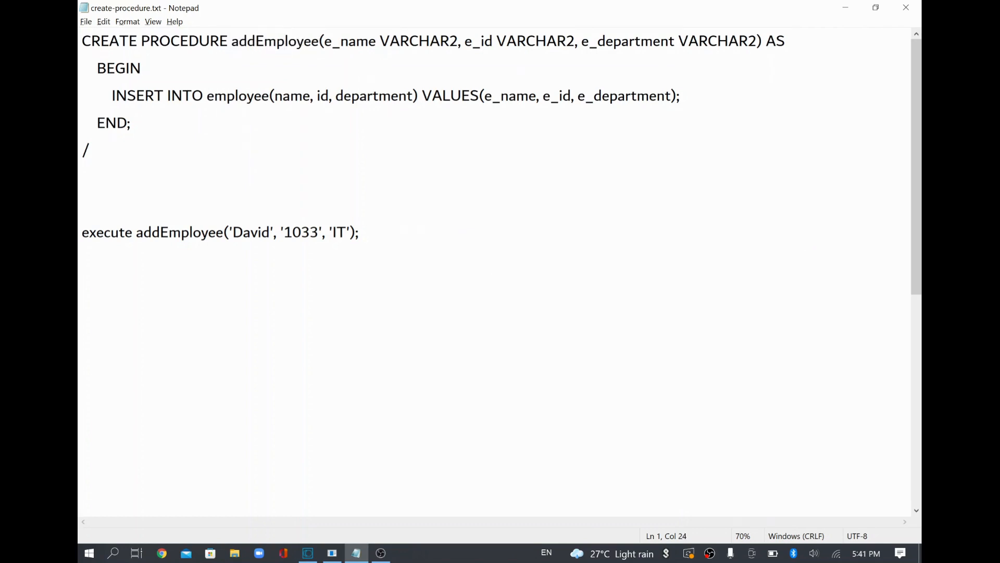
pyautogui.hotkey('ctrl', '+')
pyautogui.hotkey('ctrl', '+')
pyautogui.hotkey('ctrl', '+')
pyautogui.hotkey('ctrl', '+')
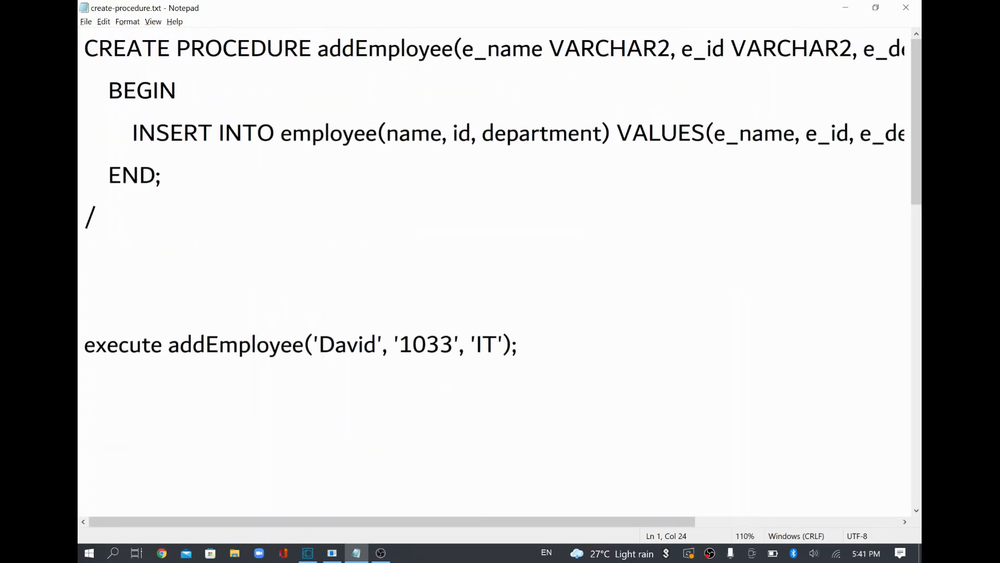
pyautogui.moveTo(318, 49); pyautogui.dragTo(454, 48)
pyautogui.hotkey('ctrl', '-')
pyautogui.hotkey('ctrl', '-')
pyautogui.hotkey('ctrl', '-')
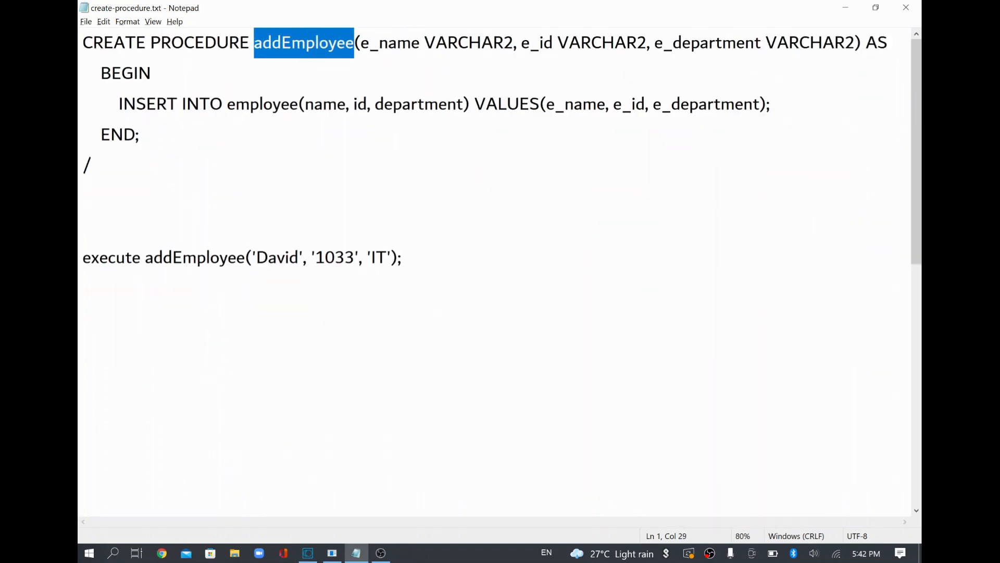
# - Examine the three VARCHAR2 input parameters e_name, e_id and e_department declared for the addEmployee procedure
pyautogui.moveTo(361, 43); pyautogui.dragTo(823, 43)
pyautogui.click(406, 43)
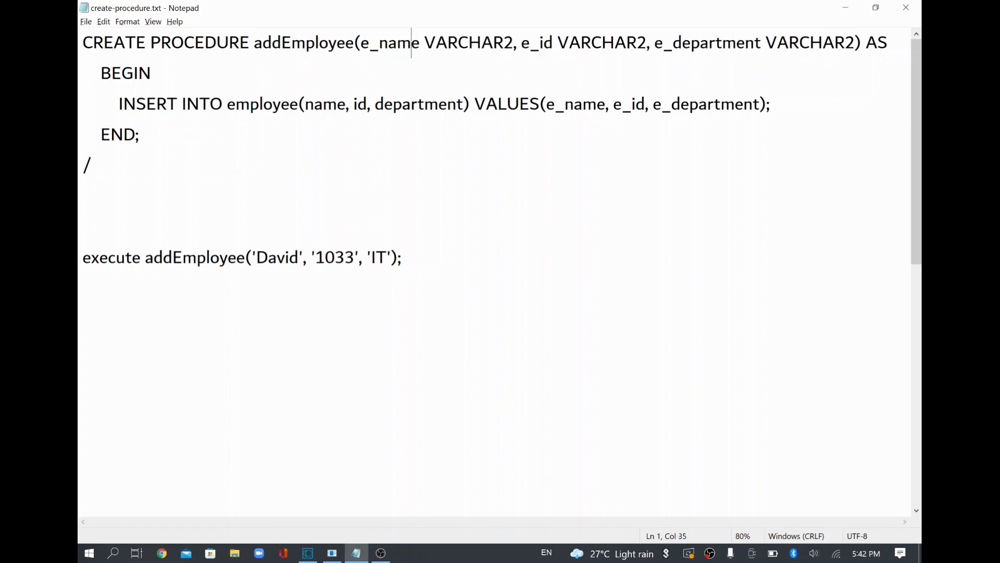
pyautogui.moveTo(355, 43); pyautogui.dragTo(425, 42)
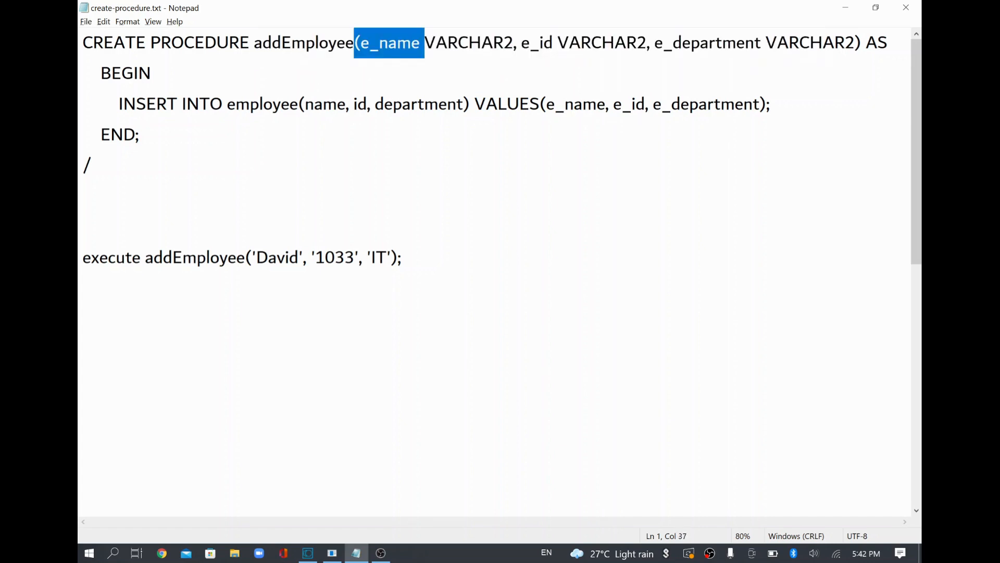
pyautogui.doubleClick(537, 42)
pyautogui.doubleClick(708, 42)
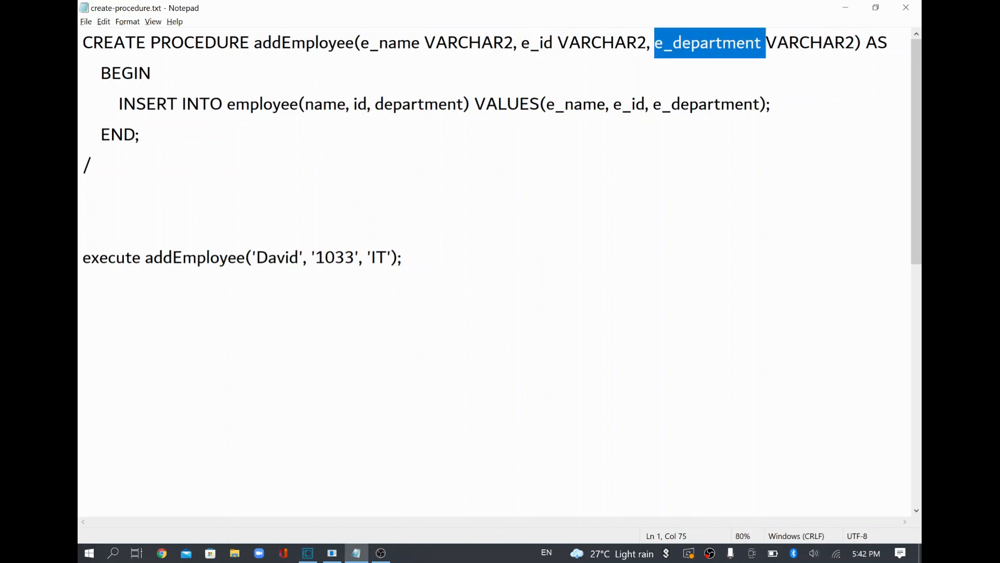
pyautogui.moveTo(369, 42); pyautogui.dragTo(845, 42)
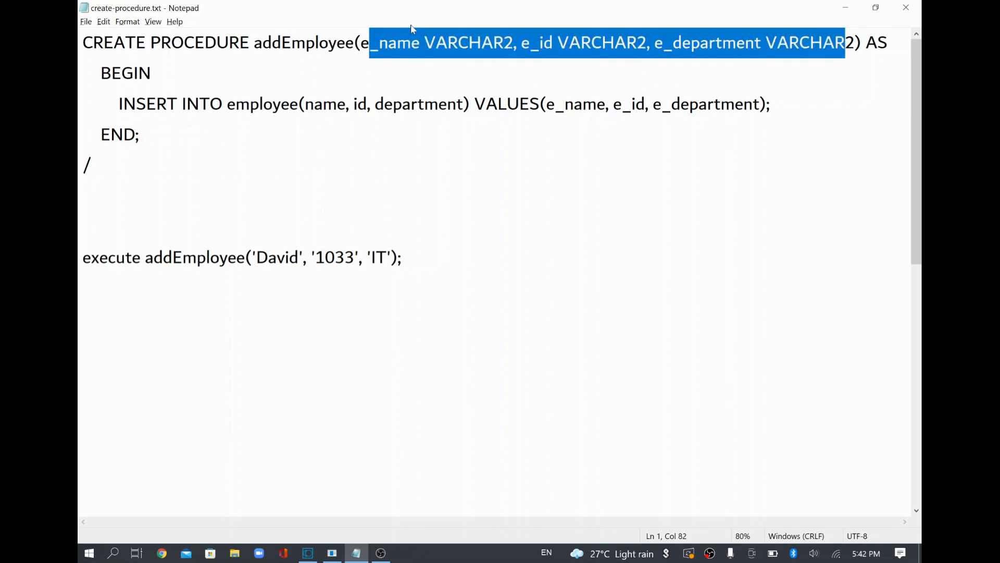
pyautogui.doubleClick(303, 43)
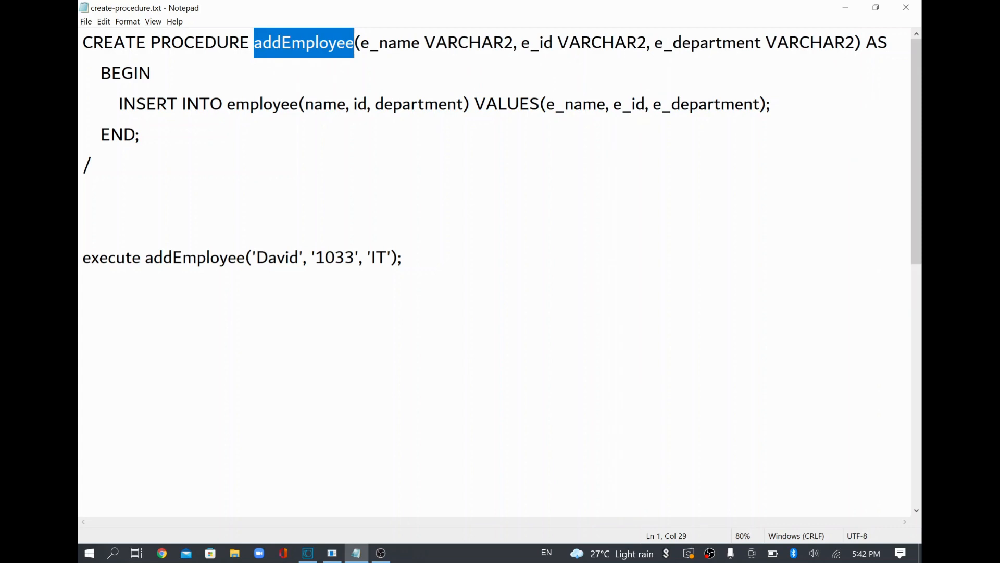
pyautogui.moveTo(360, 43); pyautogui.dragTo(856, 43)
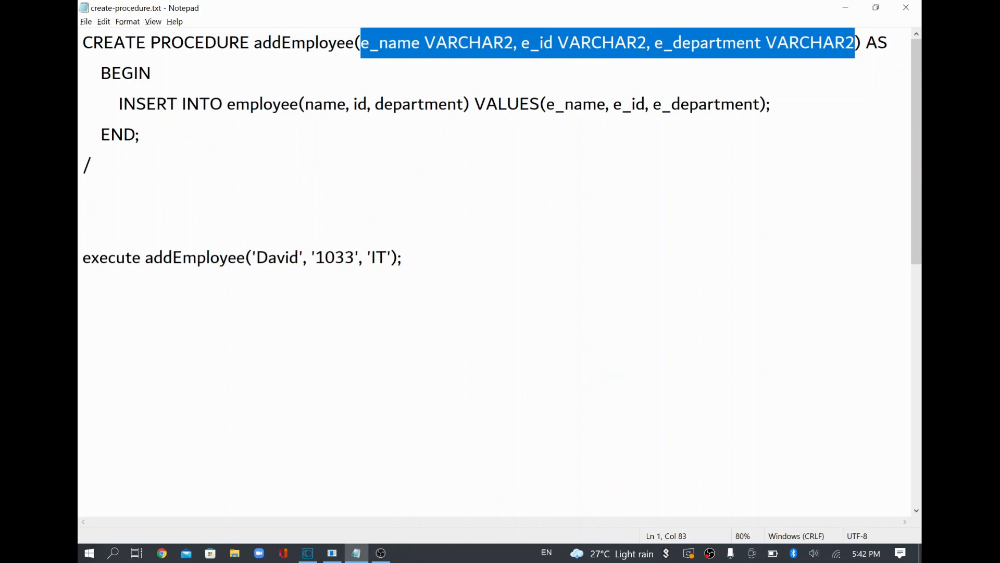
# - Examine the procedure's header and its BEGIN–END body containing the INSERT INTO employee statement
pyautogui.moveTo(346, 43); pyautogui.dragTo(82, 43)
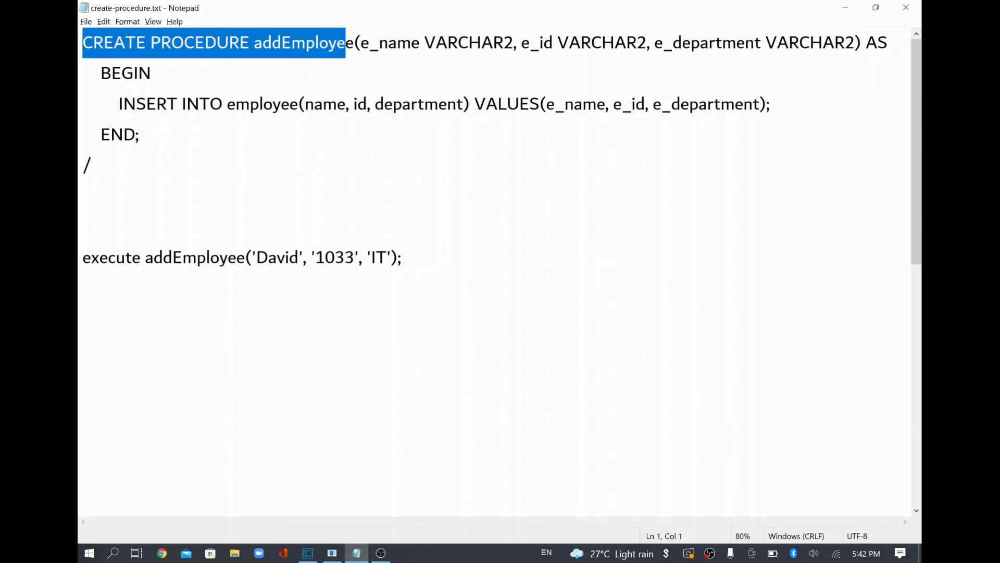
pyautogui.moveTo(101, 73); pyautogui.dragTo(139, 134)
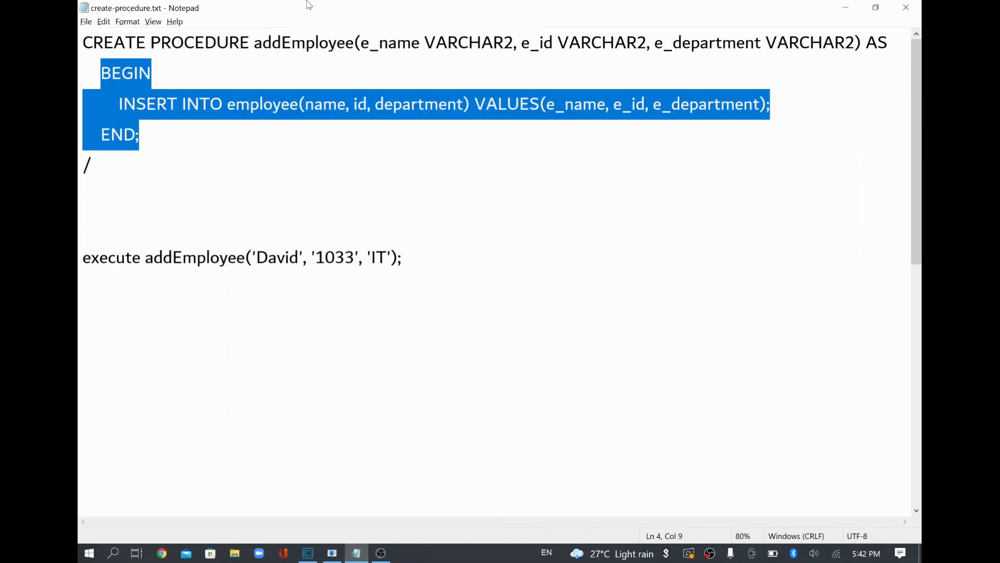
pyautogui.moveTo(255, 43); pyautogui.dragTo(355, 43)
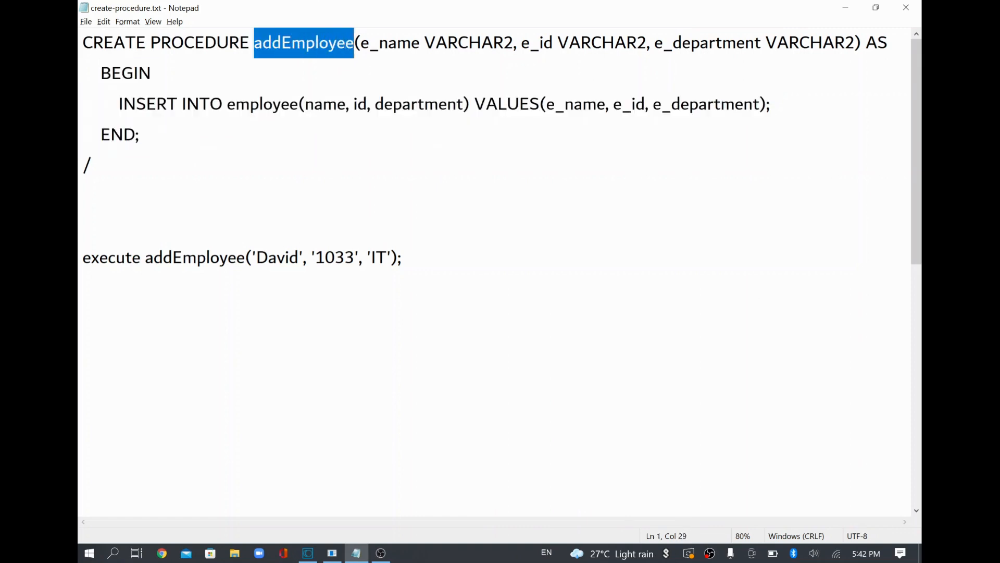
pyautogui.moveTo(119, 104); pyautogui.dragTo(771, 104)
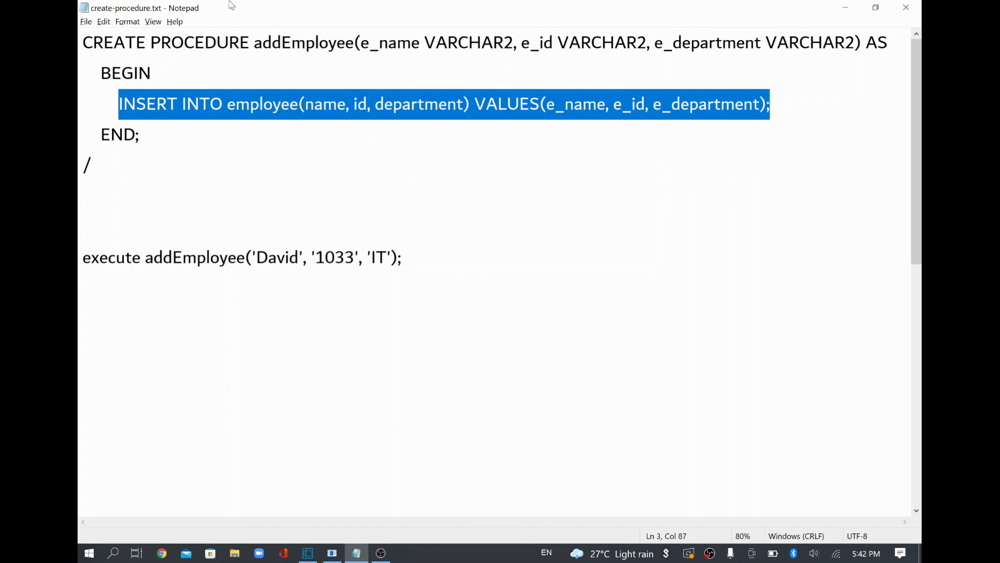
pyautogui.doubleClick(305, 42)
pyautogui.moveTo(101, 104); pyautogui.dragTo(771, 104)
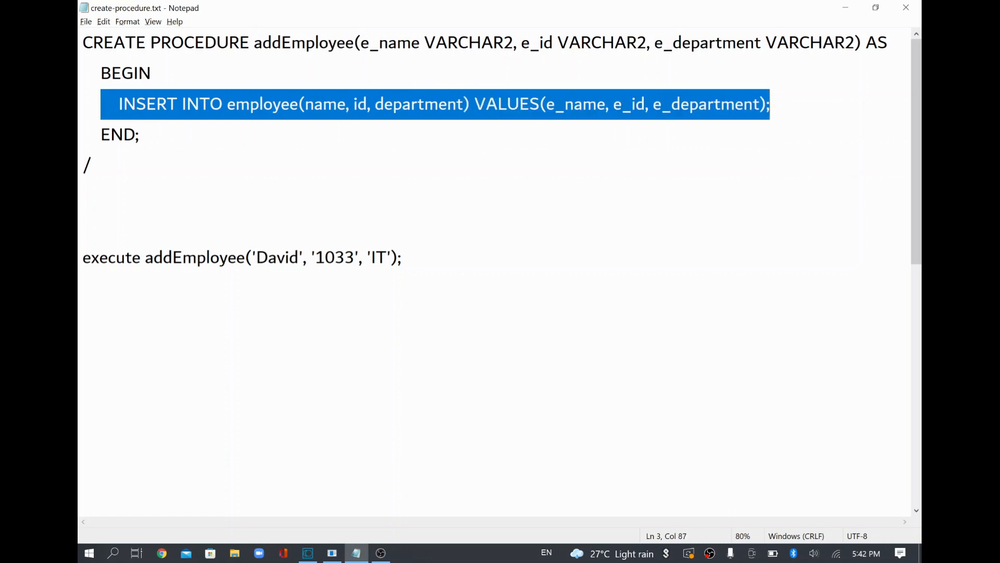
pyautogui.moveTo(92, 166); pyautogui.dragTo(82, 43)
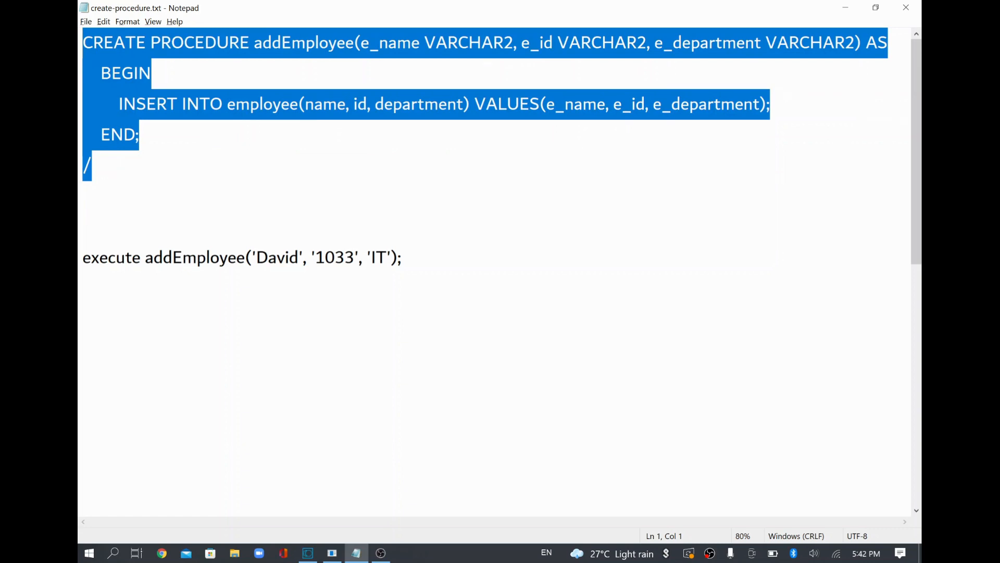
pyautogui.click(250, 43)
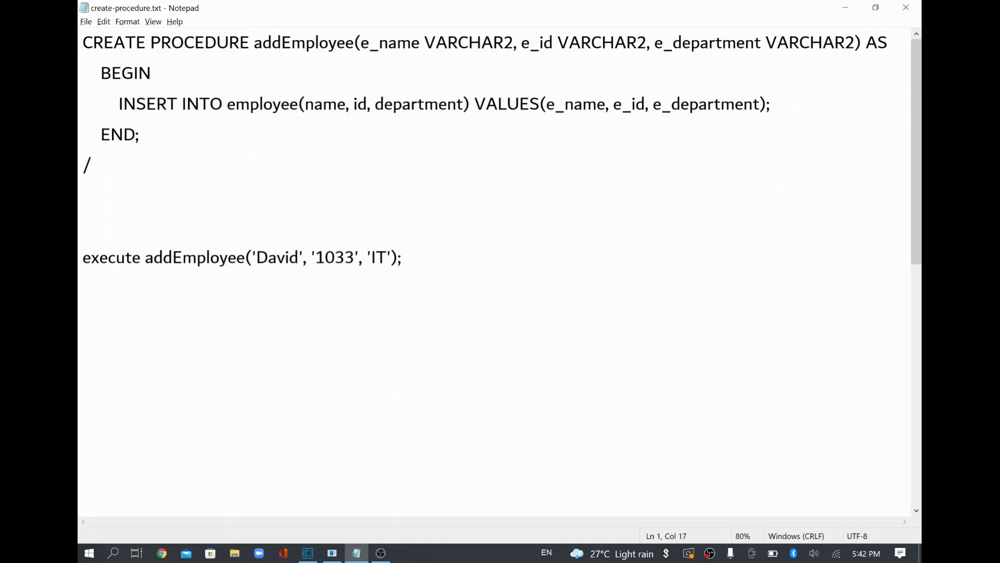
# - Examine how the addEmployee parameters are passed as values to the INSERT statement's employee table
pyautogui.moveTo(253, 43); pyautogui.dragTo(354, 43)
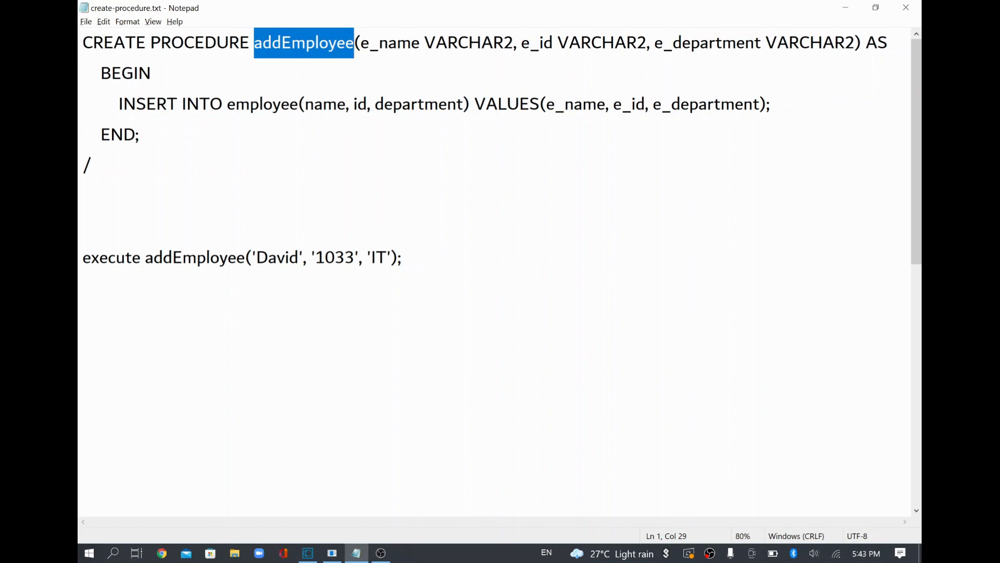
pyautogui.moveTo(228, 104); pyautogui.dragTo(305, 104)
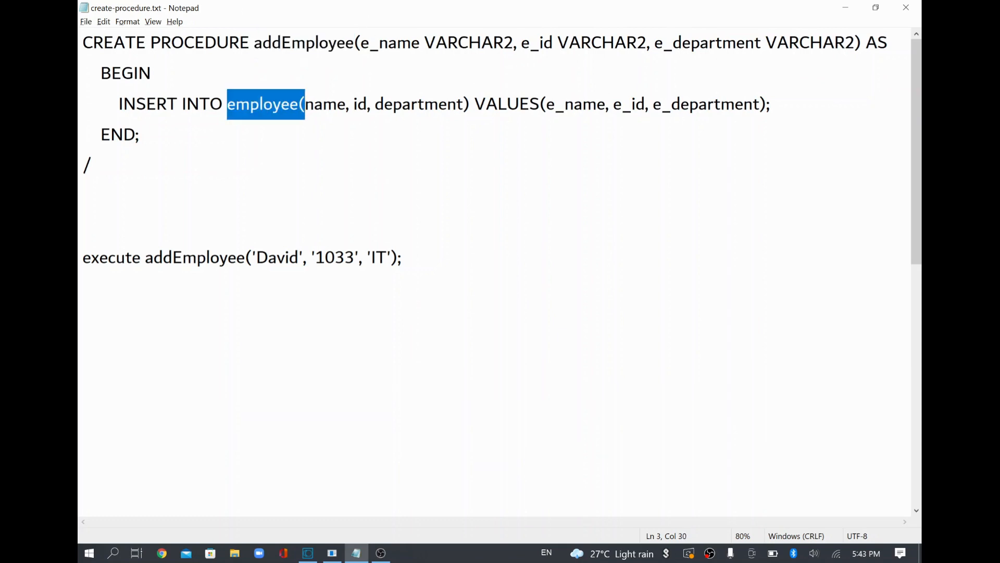
pyautogui.moveTo(361, 43); pyautogui.dragTo(504, 43)
pyautogui.moveTo(546, 104); pyautogui.dragTo(760, 104)
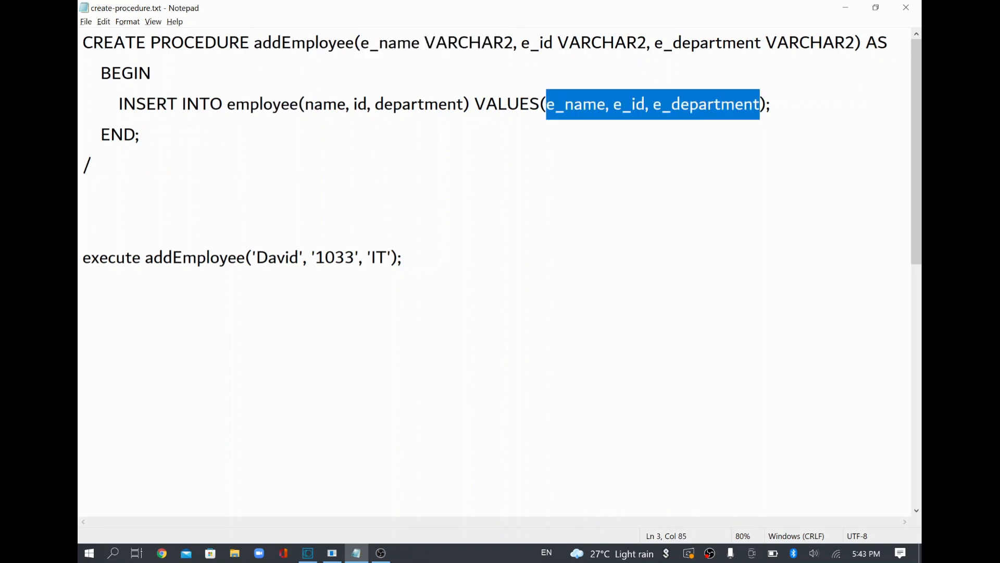
pyautogui.moveTo(223, 105); pyautogui.dragTo(298, 104)
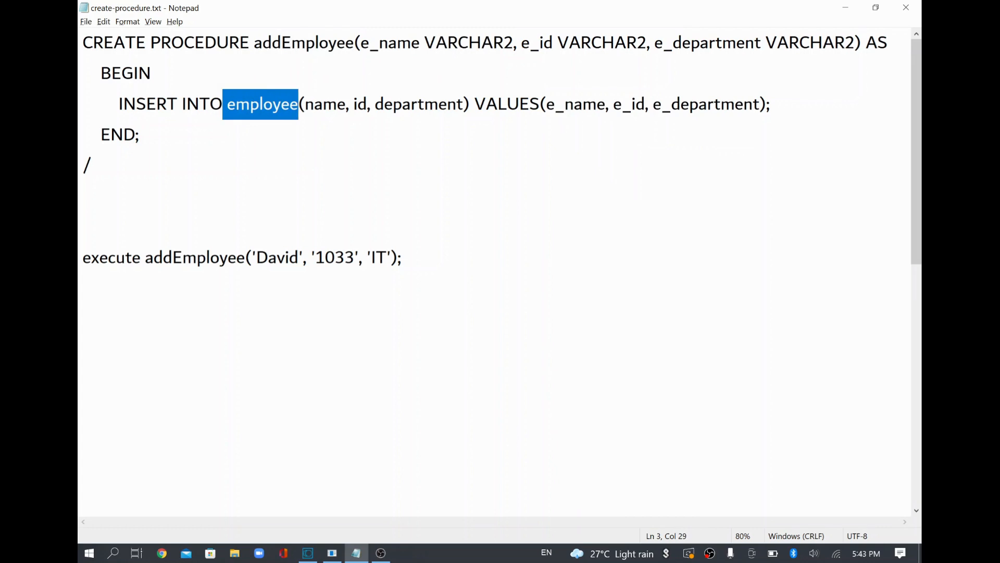
pyautogui.moveTo(92, 166); pyautogui.dragTo(84, 43)
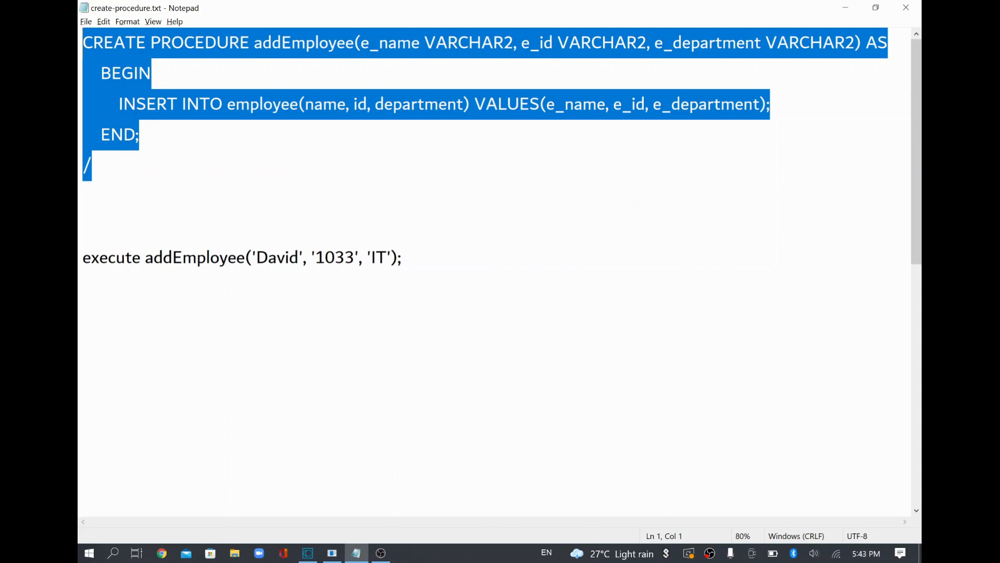
pyautogui.click(139, 134)
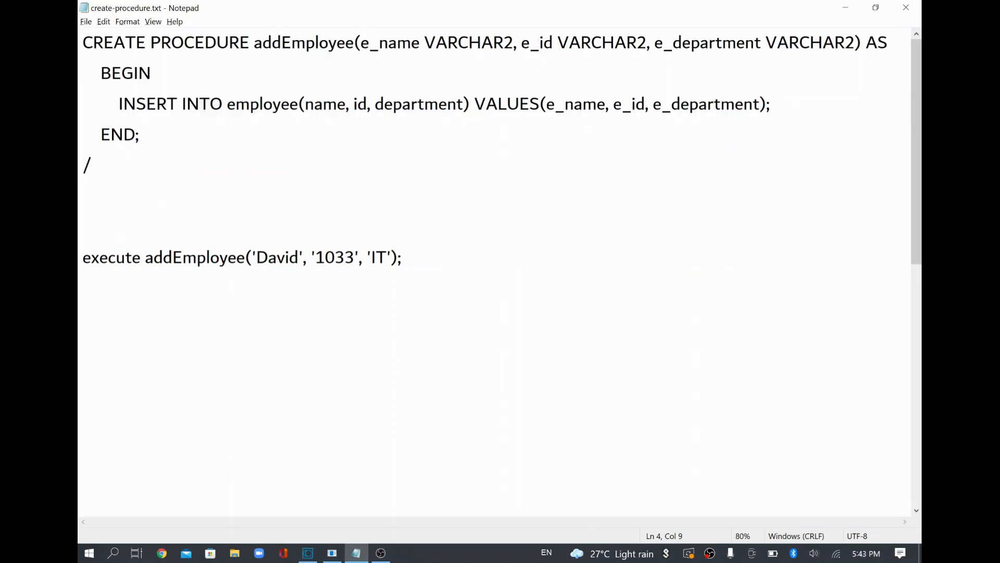
pyautogui.doubleClick(262, 104)
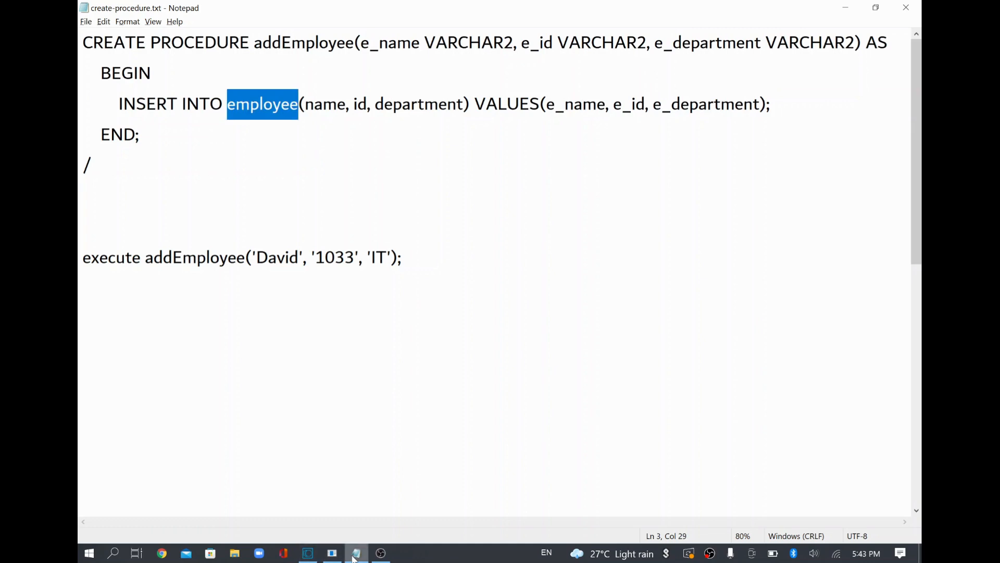
# - Switch to SQL Plus, rerun "select * from employee;" and check the number of rows returned
pyautogui.click(333, 556)
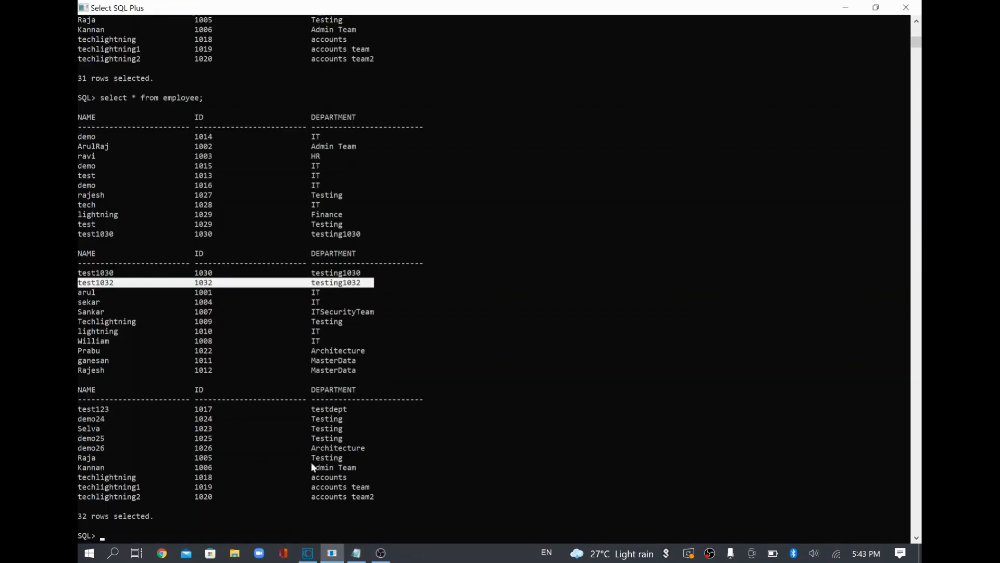
pyautogui.press('Up')
pyautogui.press('Return')
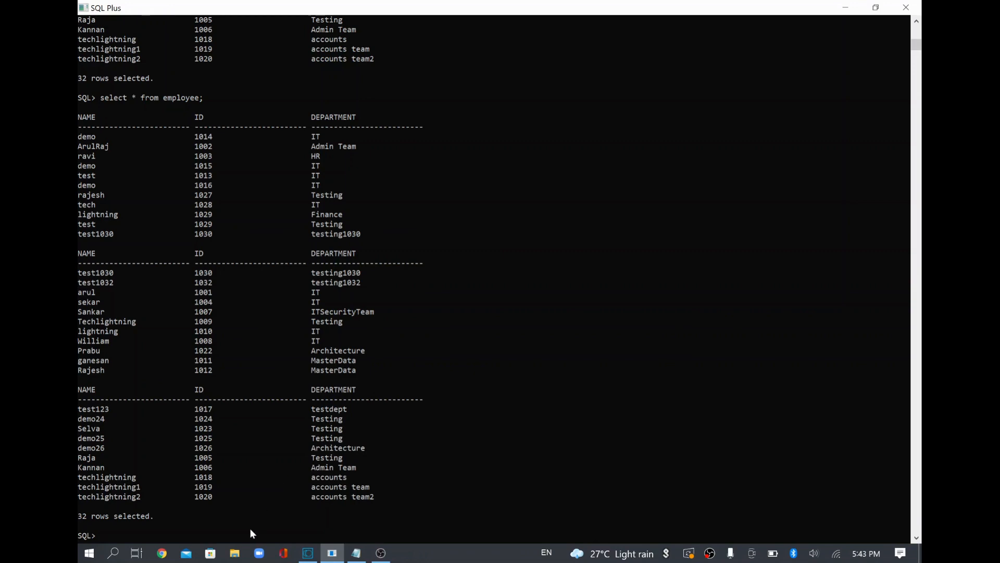
pyautogui.moveTo(192, 515); pyautogui.dragTo(80, 515)
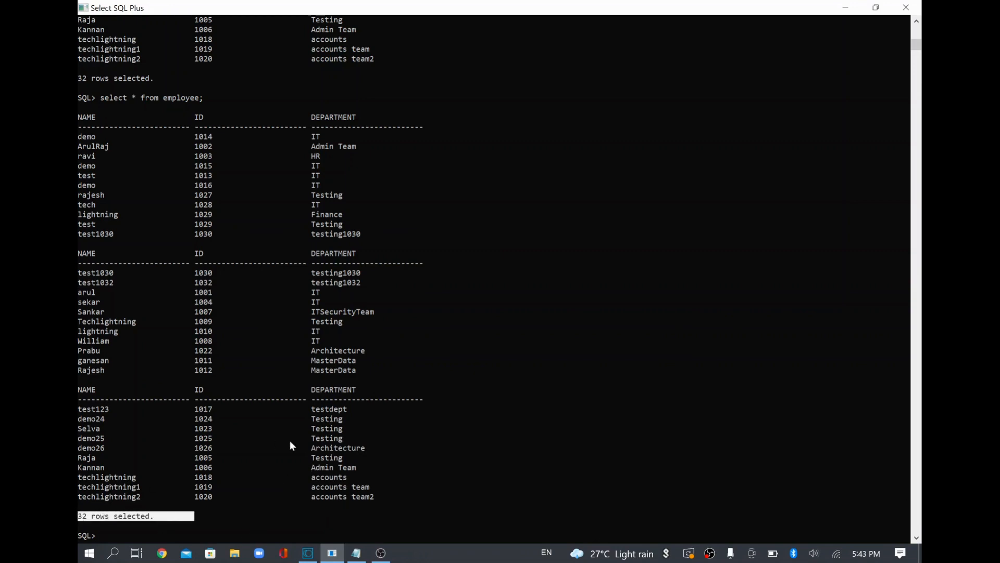
# - Return to the script in Notepad and examine the execute statement and the addEmployee procedure name it calls
pyautogui.hotkey('alt', 'Tab')
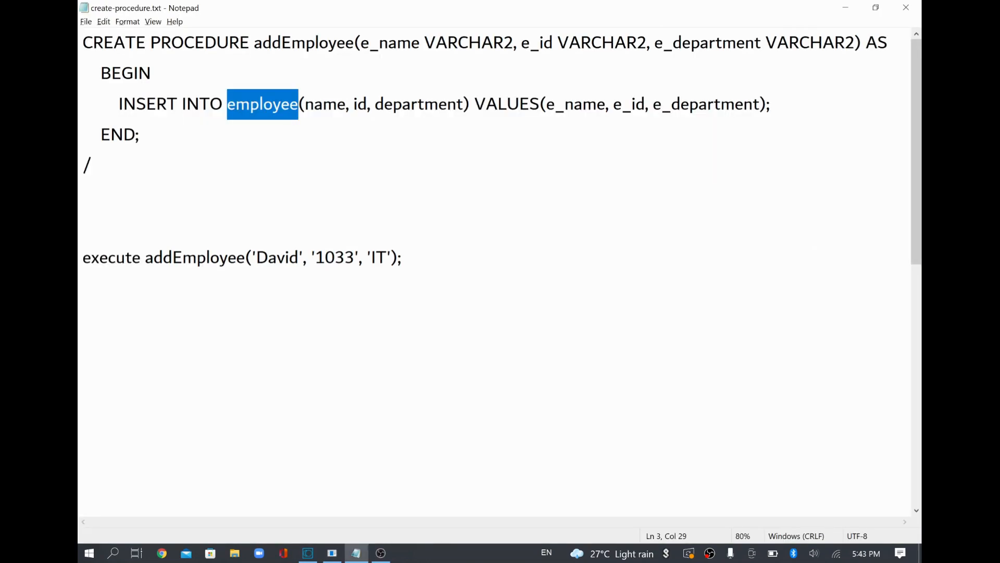
pyautogui.moveTo(402, 258); pyautogui.dragTo(82, 257)
pyautogui.click(83, 257)
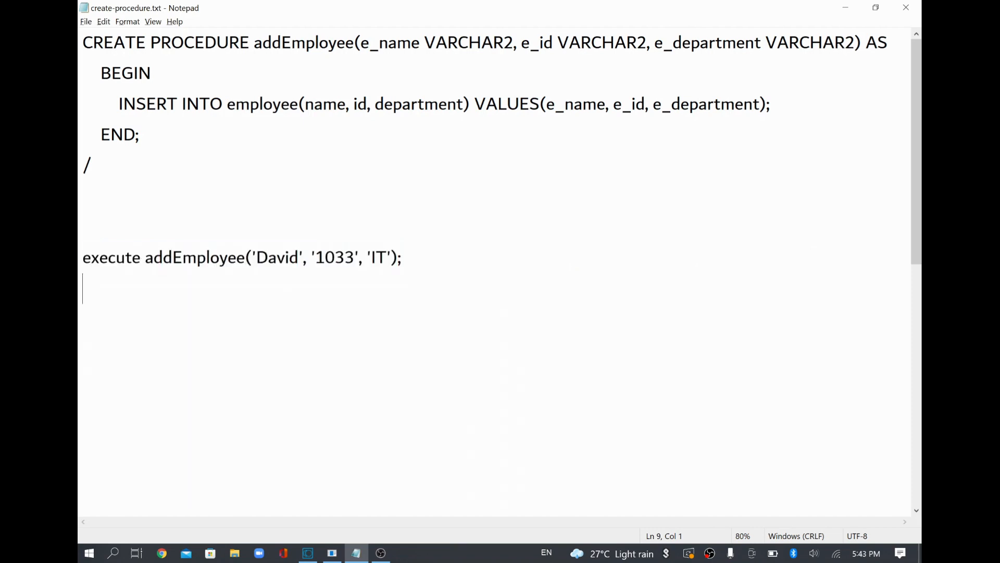
pyautogui.moveTo(145, 258); pyautogui.dragTo(237, 257)
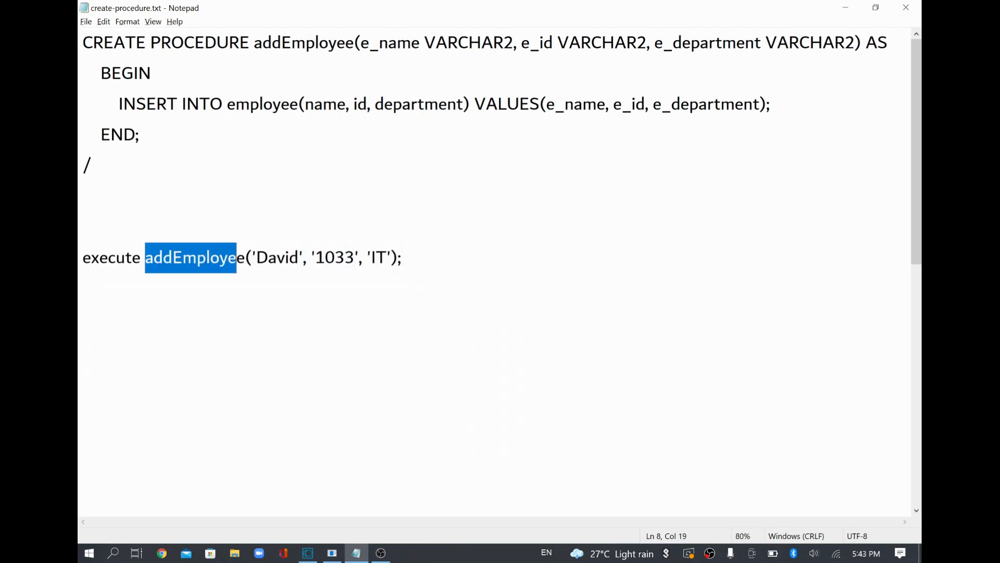
pyautogui.moveTo(140, 257); pyautogui.dragTo(83, 257)
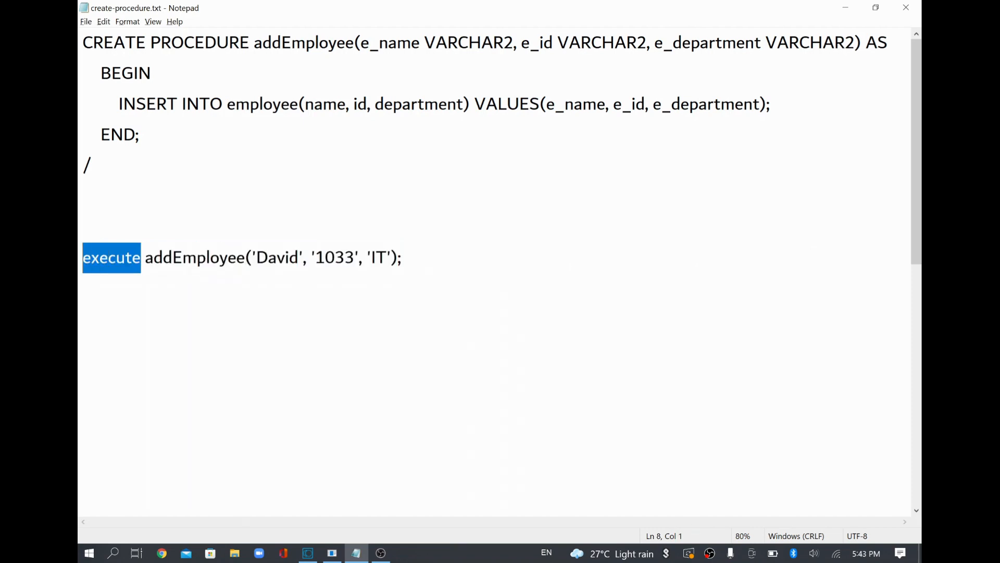
pyautogui.doubleClick(182, 258)
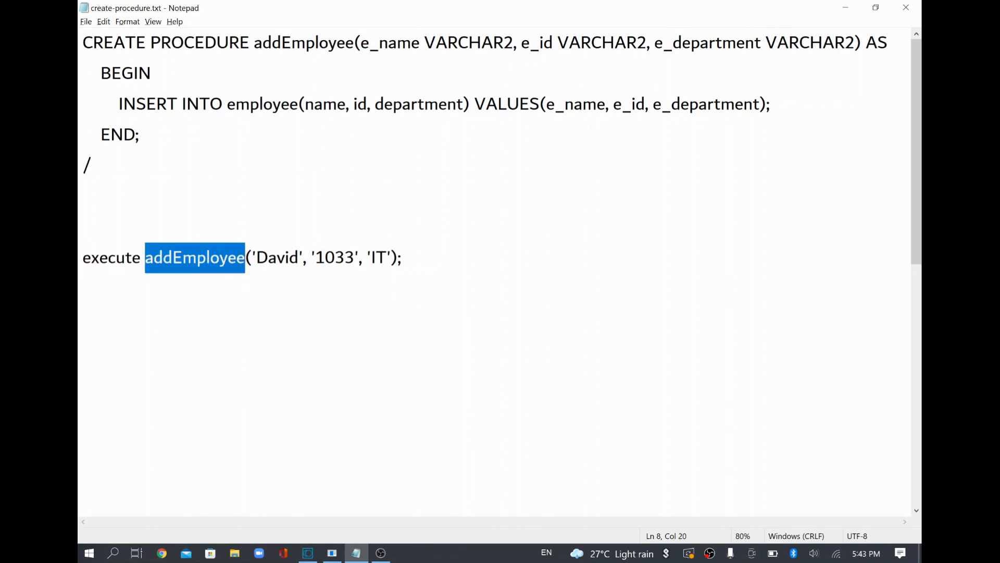
pyautogui.moveTo(246, 258); pyautogui.dragTo(83, 258)
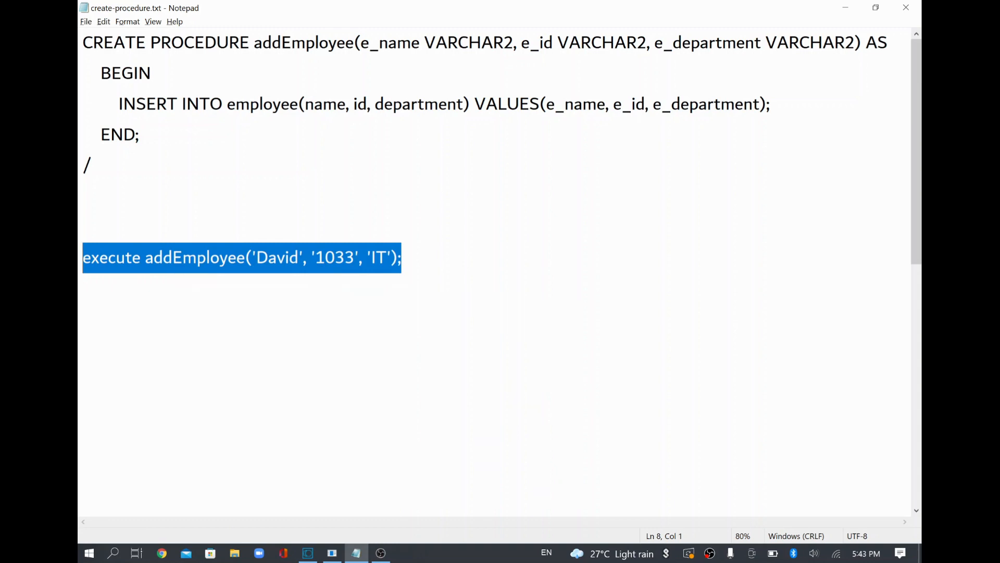
pyautogui.hotkey('alt', 'Tab')
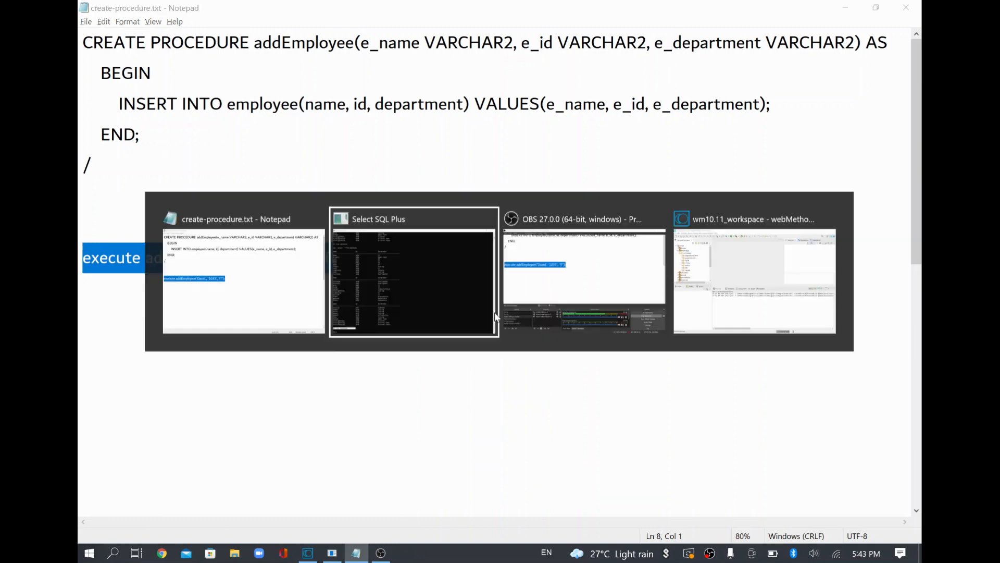
pyautogui.click(396, 396)
pyautogui.rightClick(324, 461)
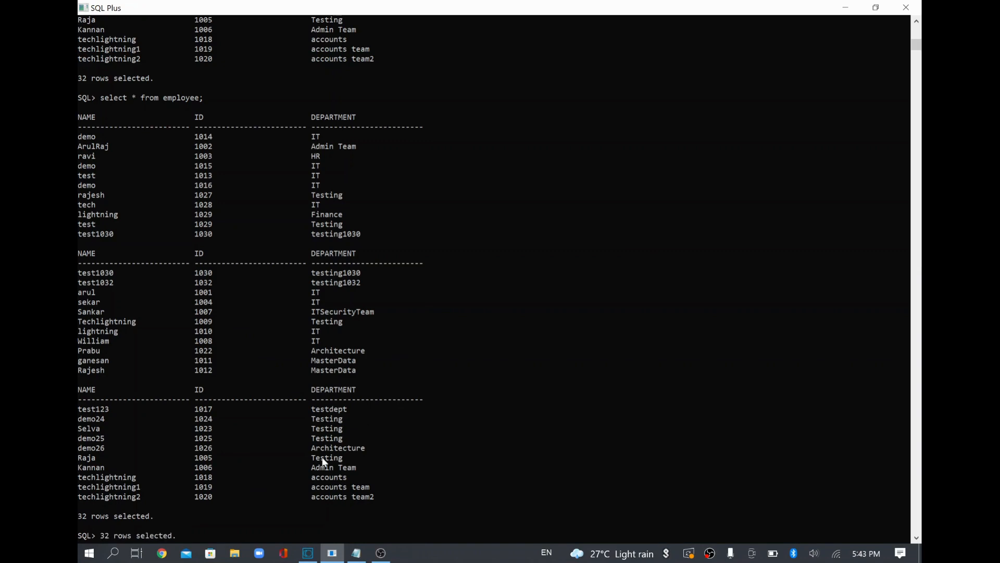
pyautogui.press('BackSpace')
pyautogui.press('BackSpace')
pyautogui.press('BackSpace')
pyautogui.press('BackSpace')
pyautogui.press('BackSpace')
pyautogui.press('BackSpace')
pyautogui.press('BackSpace')
pyautogui.press('BackSpace')
pyautogui.press('BackSpace')
pyautogui.press('BackSpace')
pyautogui.press('BackSpace')
pyautogui.press('BackSpace')
pyautogui.press('BackSpace')
pyautogui.press('BackSpace')
pyautogui.press('BackSpace')
pyautogui.press('BackSpace')
pyautogui.hotkey('alt', 'Tab')
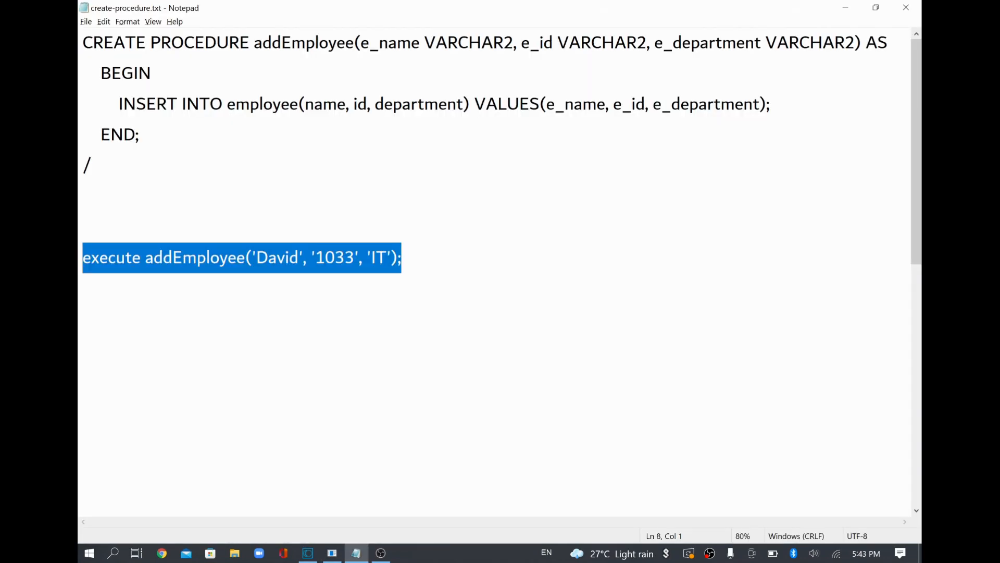
# - Copy the execute addEmployee statement from the script and run it in SQL Plus
pyautogui.rightClick(81, 266)
pyautogui.click(198, 300)
pyautogui.hotkey('alt', 'Tab')
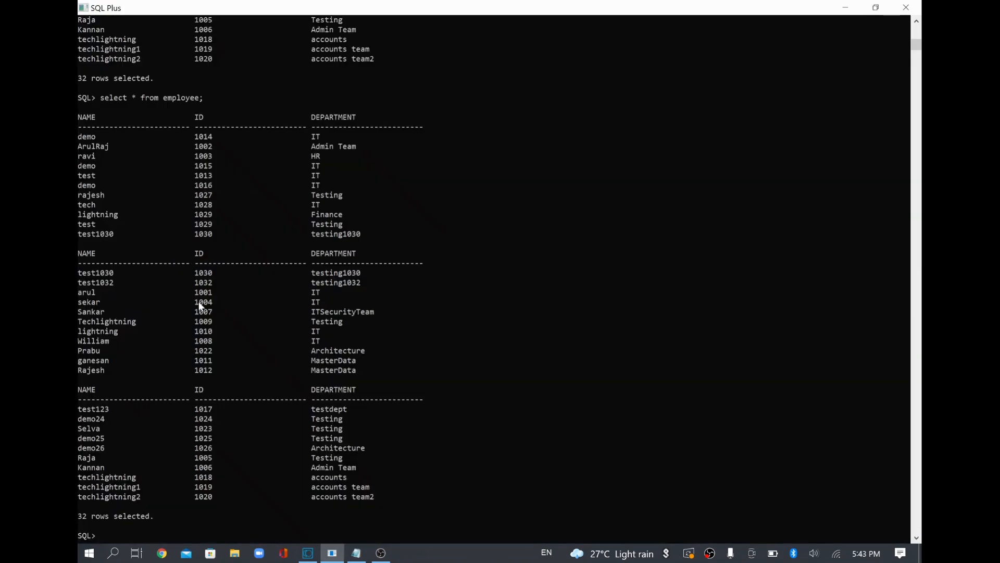
pyautogui.rightClick(276, 404)
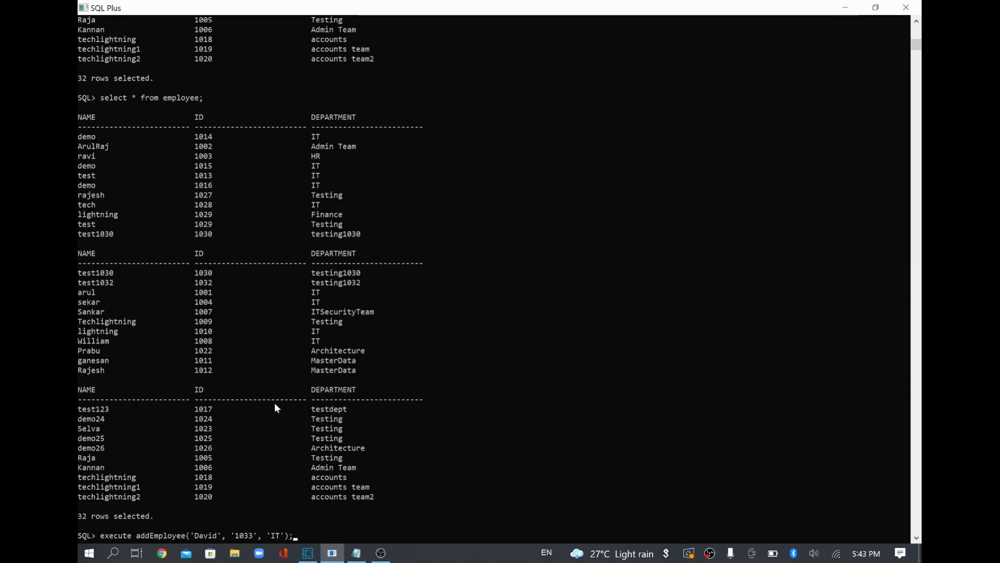
pyautogui.press('Return')
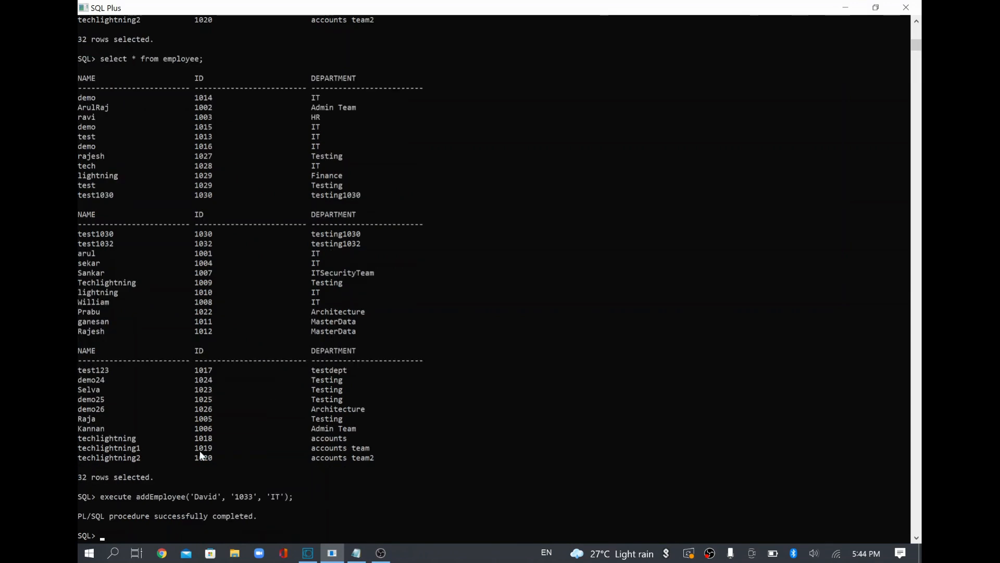
# - Review the executed addEmployee call, its completion message and the row count of the previous employee query
pyautogui.moveTo(101, 498); pyautogui.dragTo(286, 507)
pyautogui.moveTo(106, 516); pyautogui.dragTo(257, 516)
pyautogui.moveTo(171, 476); pyautogui.dragTo(104, 475)
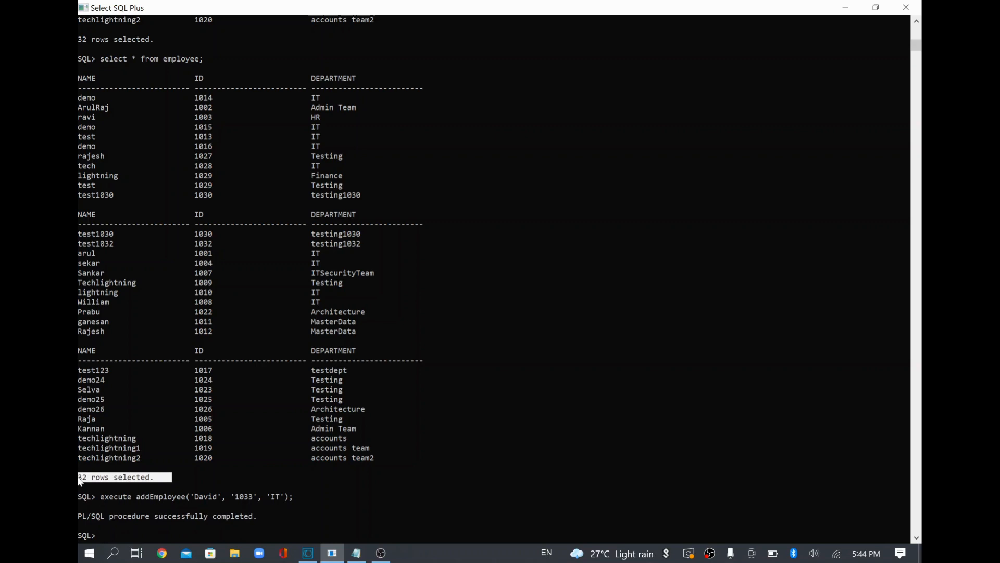
pyautogui.click(160, 512)
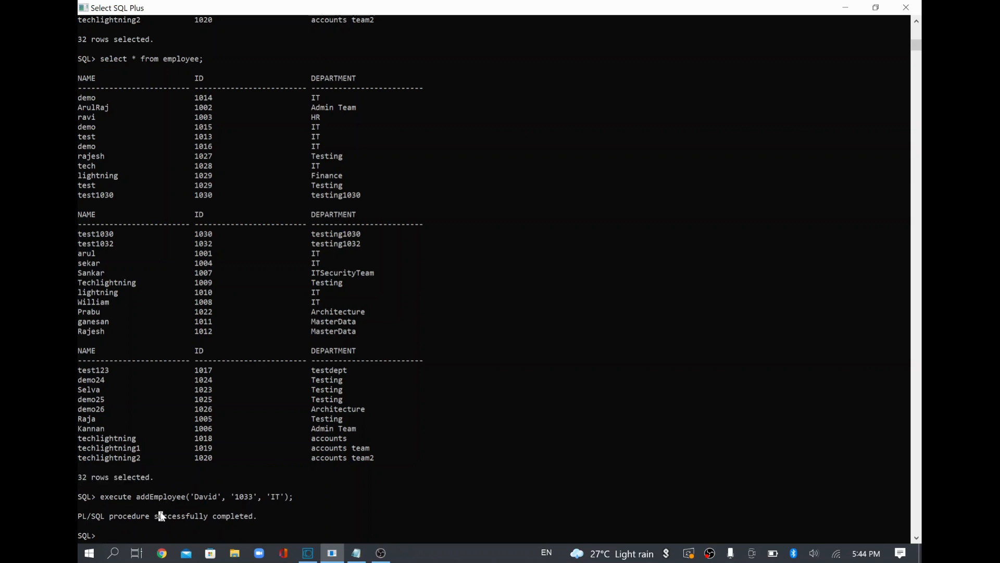
# - Rerun "select * from employee;" and check the row count and the newly inserted employee row
pyautogui.press('Up')
pyautogui.press('Up')
pyautogui.press('Return')
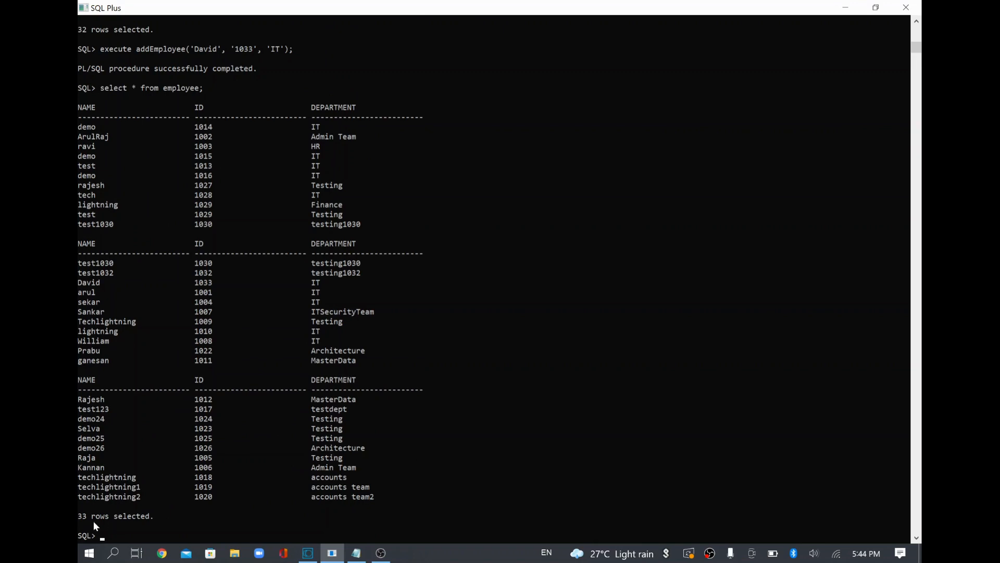
pyautogui.moveTo(78, 516); pyautogui.dragTo(201, 519)
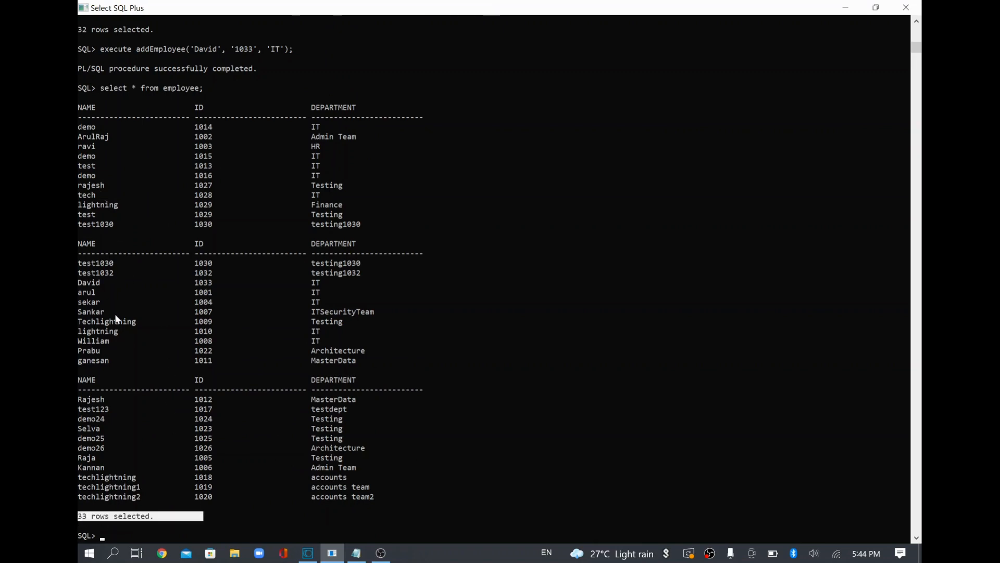
pyautogui.moveTo(78, 281); pyautogui.dragTo(360, 285)
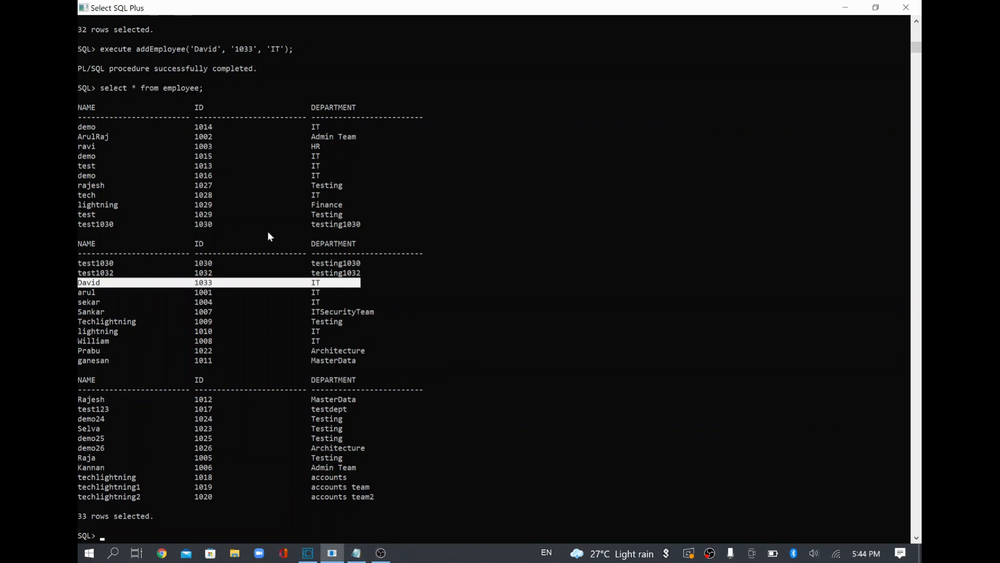
# - Switch to webMethods Service Designer and start a new adapter service named callSPaddEmployee in TestPackage's adapterServices folder
pyautogui.click(308, 553)
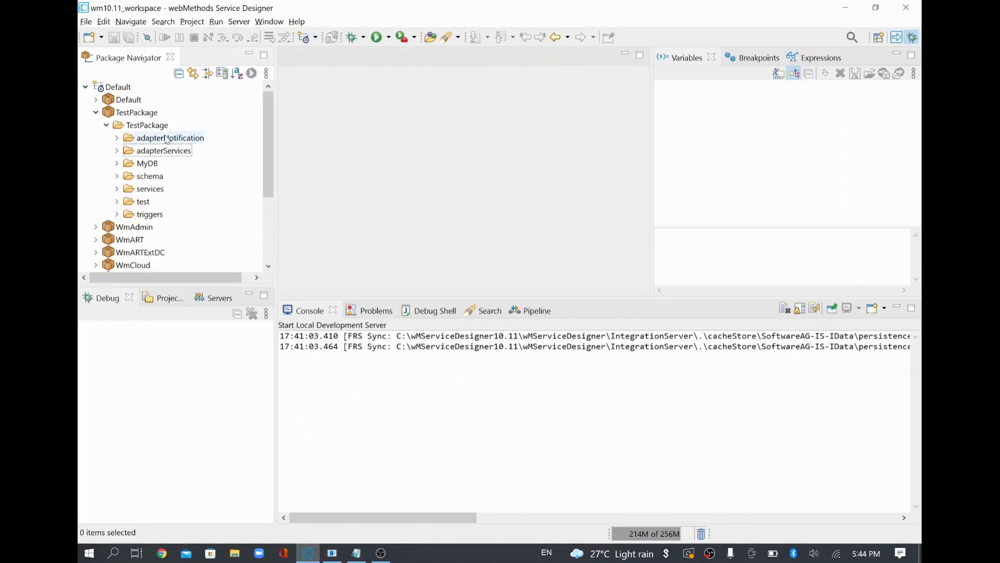
pyautogui.rightClick(160, 158)
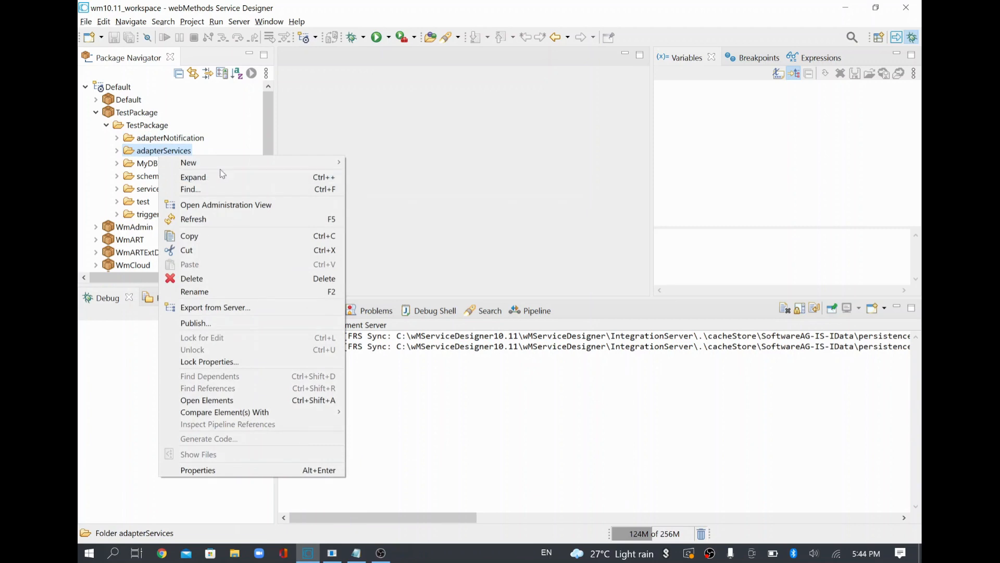
pyautogui.moveTo(230, 166)
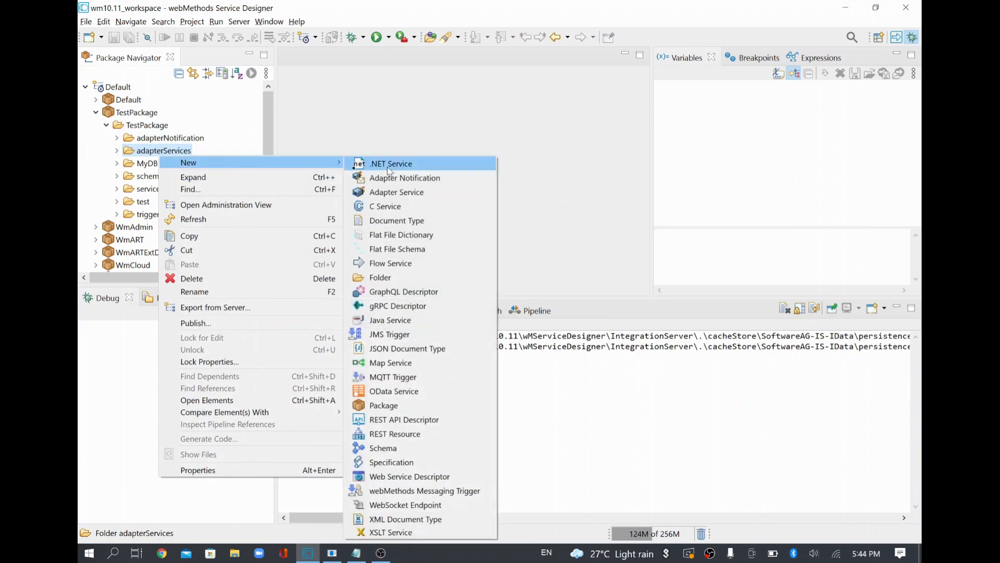
pyautogui.click(414, 192)
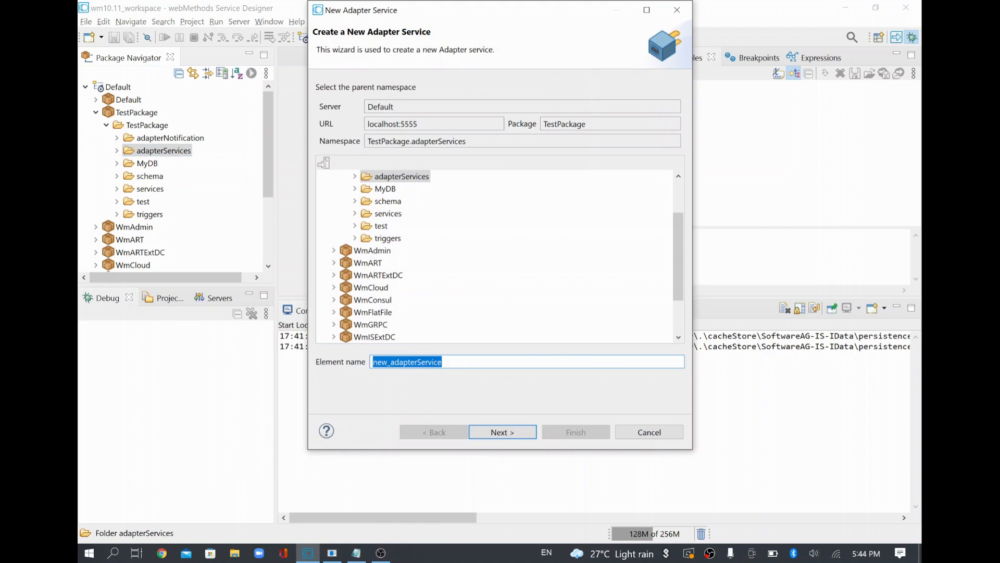
pyautogui.write('ca')
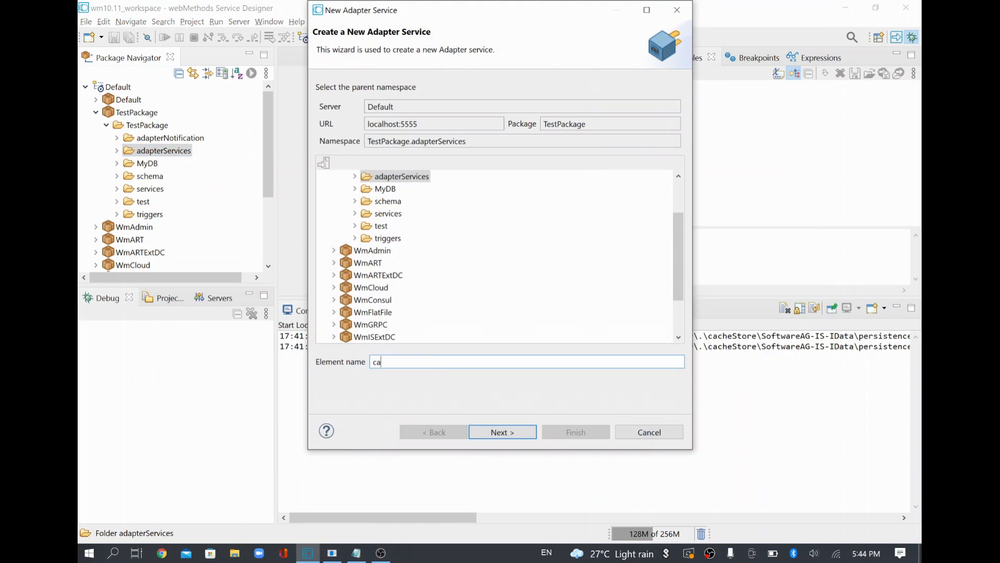
pyautogui.write('llSPEmployee')
pyautogui.press('Left')
pyautogui.press('Left')
pyautogui.press('Left')
pyautogui.press('Left')
pyautogui.press('Left')
pyautogui.press('Left')
pyautogui.press('Left')
pyautogui.write('add')
pyautogui.click(521, 437)
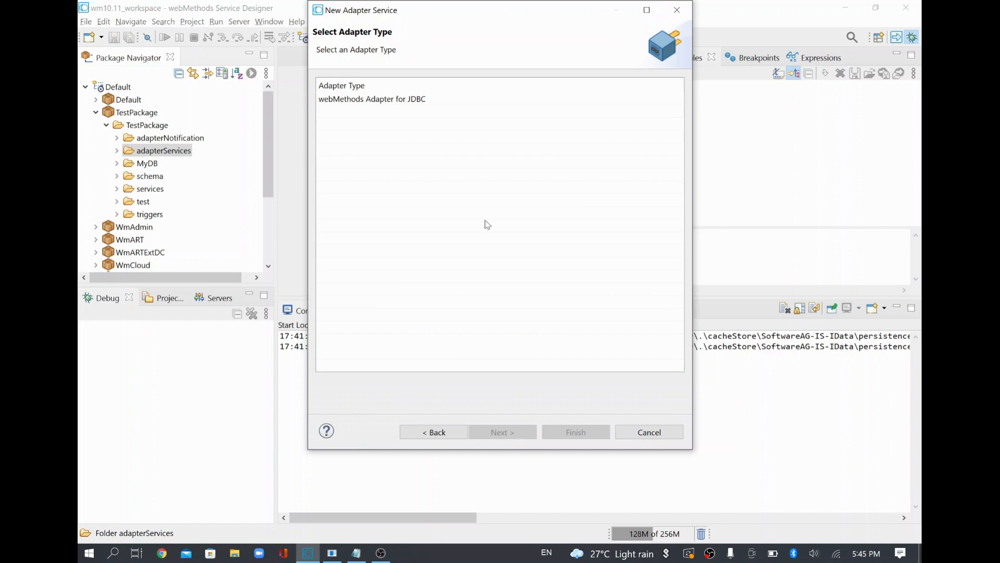
# - Create the service with webMethods Adapter for JDBC, the TestPackage.MyDB:HR connection and the StoredProcedure template
pyautogui.click(446, 100)
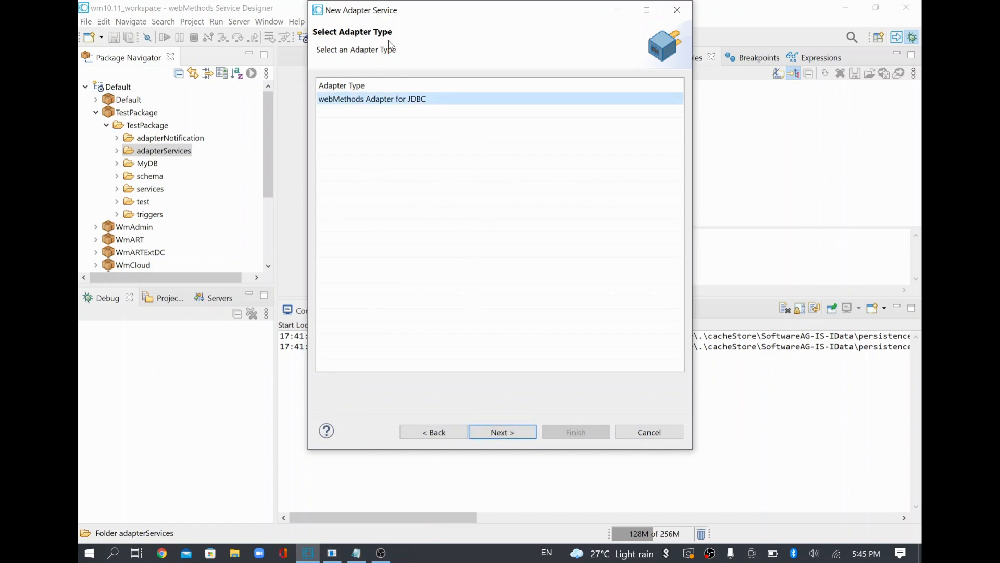
pyautogui.click(502, 432)
pyautogui.click(410, 102)
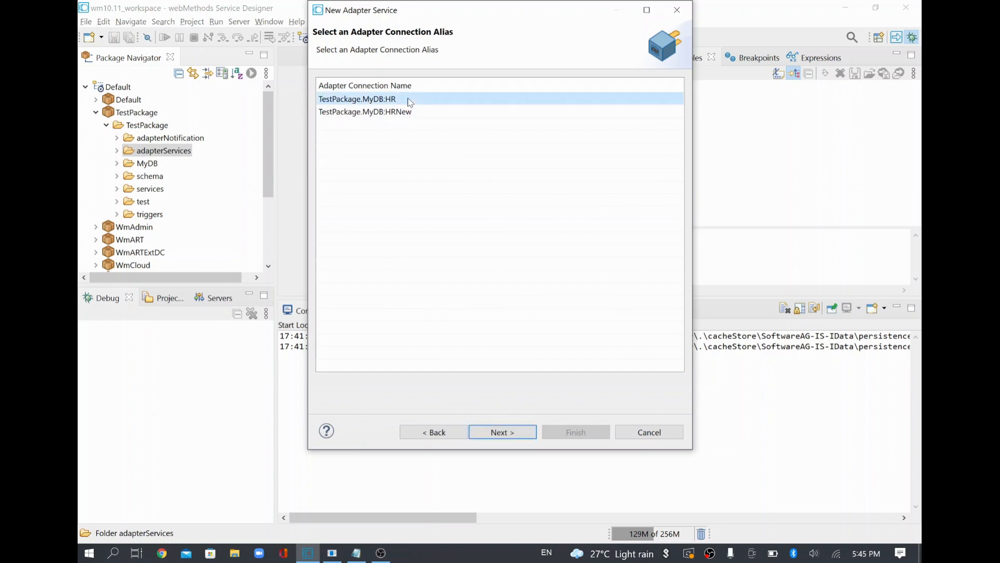
pyautogui.click(509, 432)
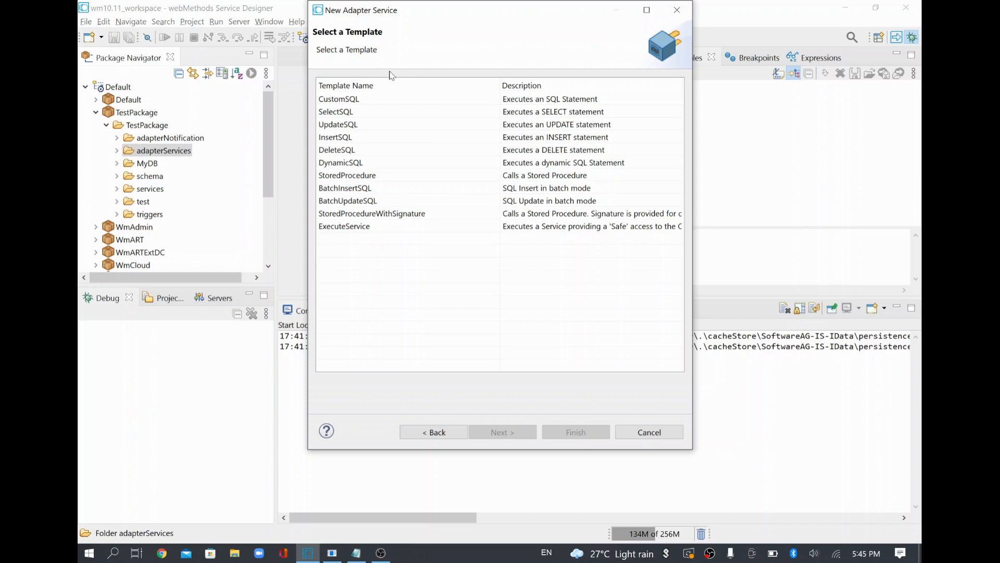
pyautogui.click(390, 176)
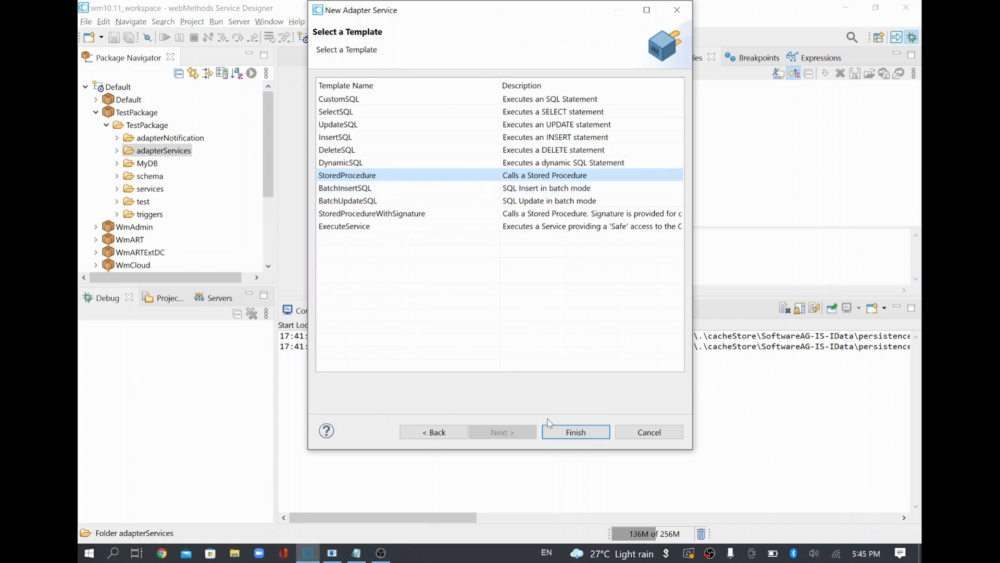
pyautogui.click(555, 432)
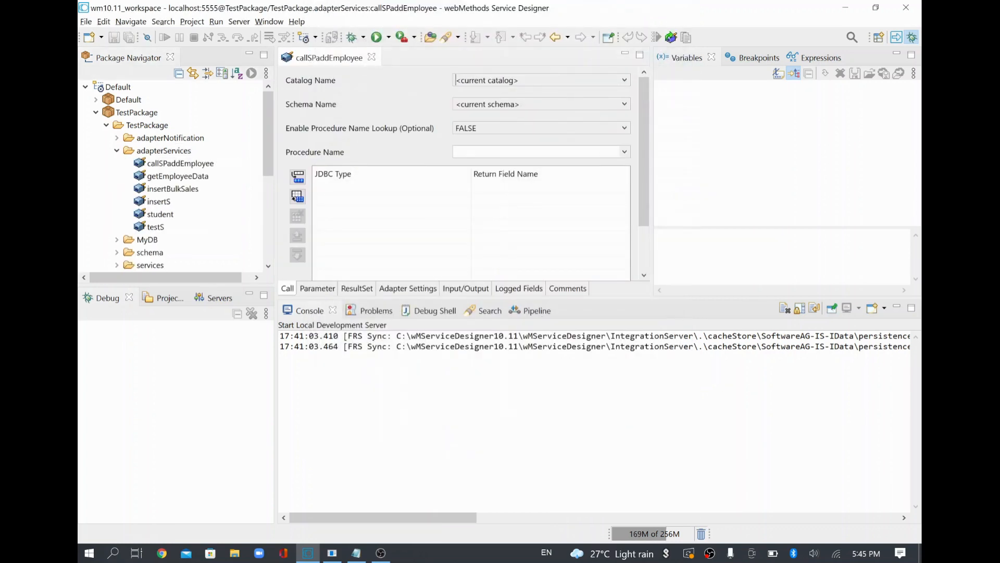
# - Check the available catalogs, keep the current catalog, and set the schema name to C##DEMOUSER
pyautogui.click(625, 81)
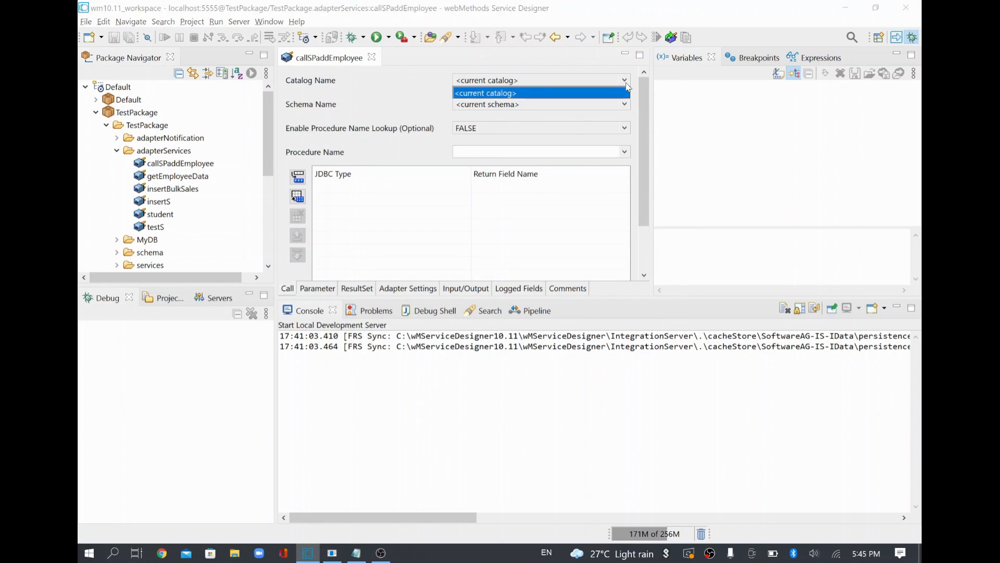
pyautogui.click(625, 81)
pyautogui.click(628, 104)
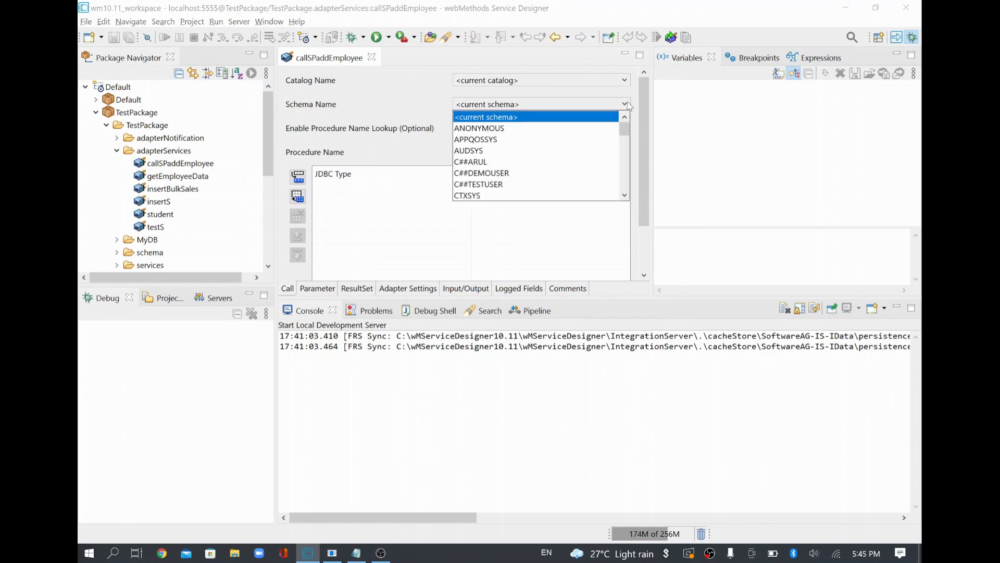
pyautogui.click(471, 175)
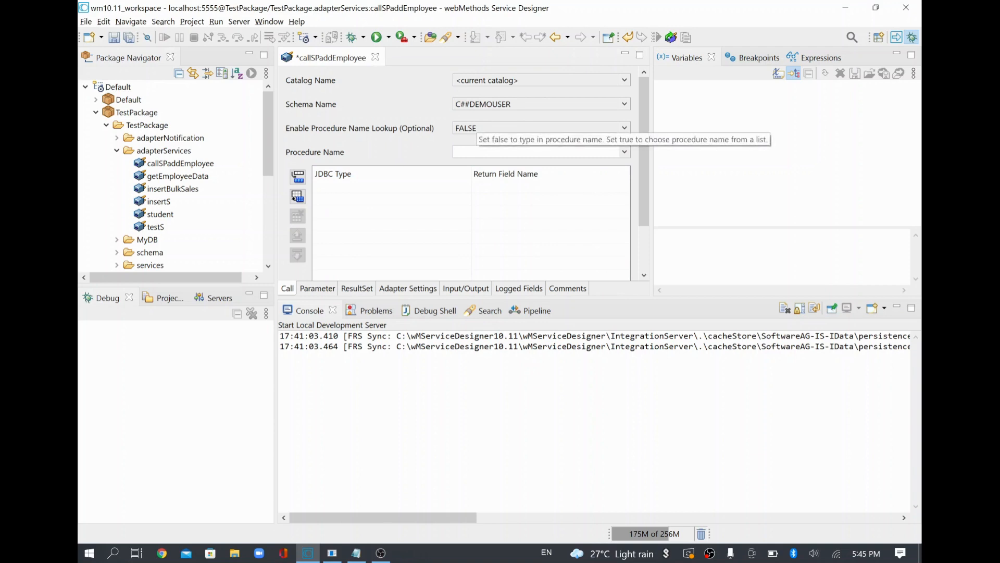
# - Set the procedure name lookup to TRUE, choose ADDEMPLOYEE as the procedure, and save the adapter service
pyautogui.click(469, 128)
pyautogui.click(472, 152)
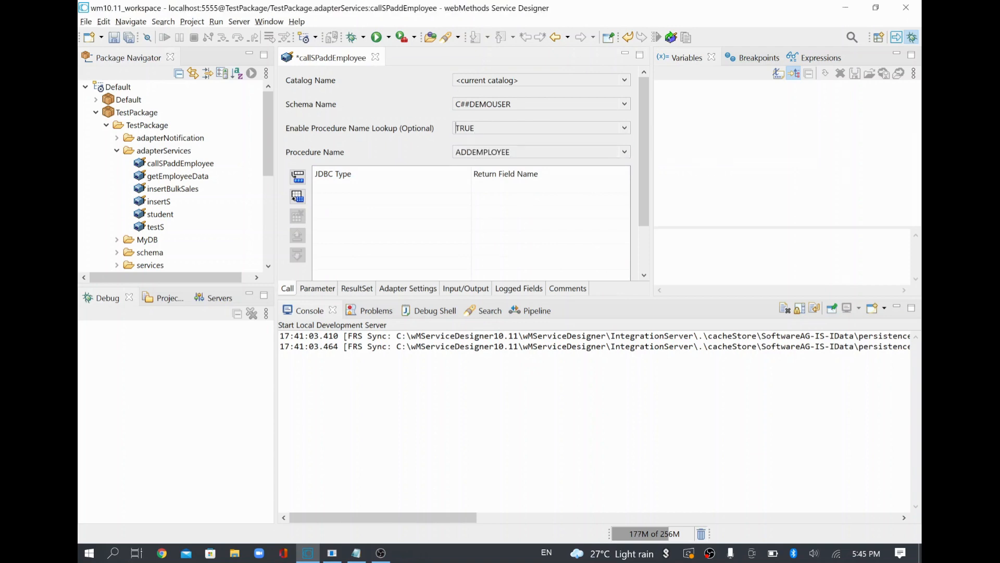
pyautogui.click(473, 153)
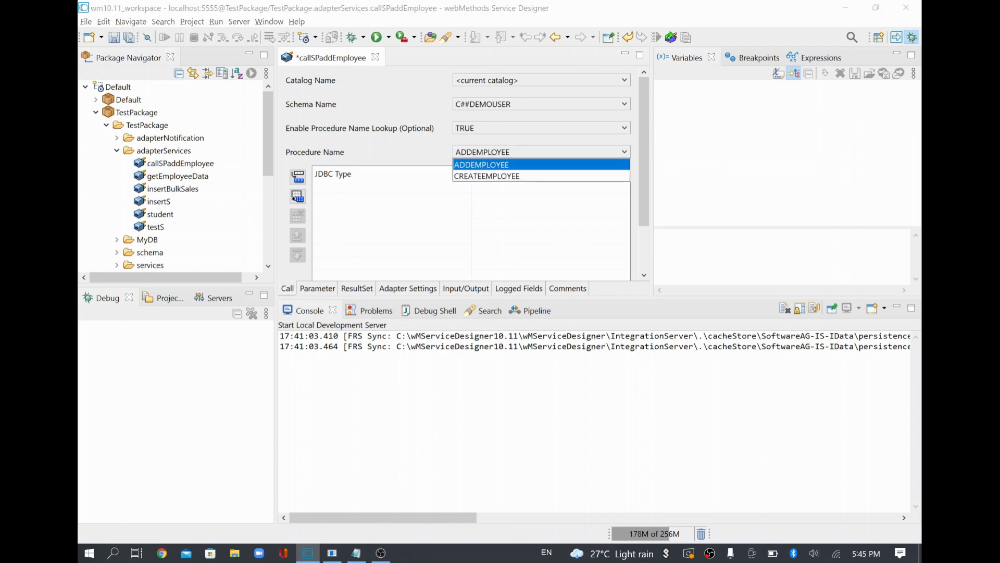
pyautogui.click(496, 165)
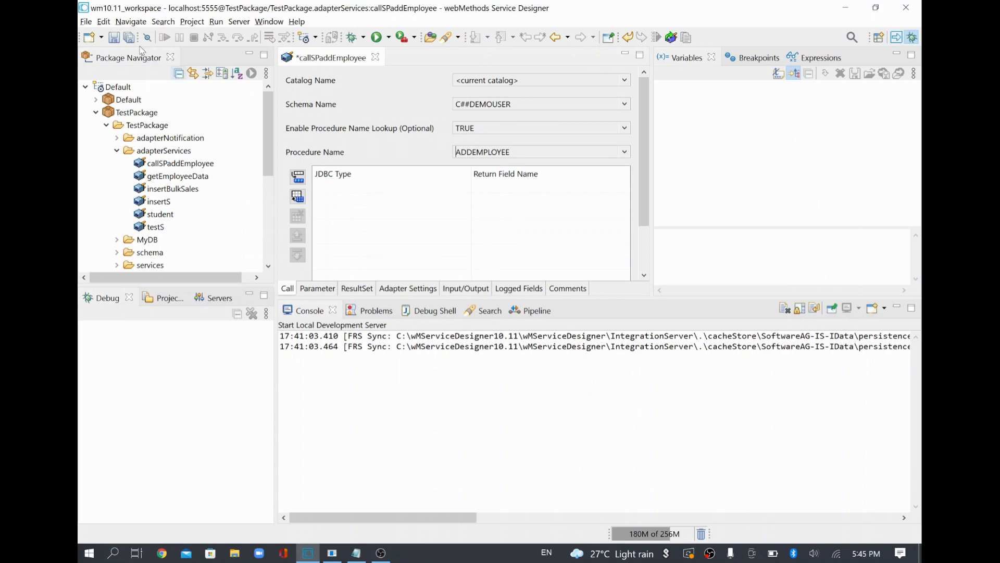
pyautogui.click(117, 37)
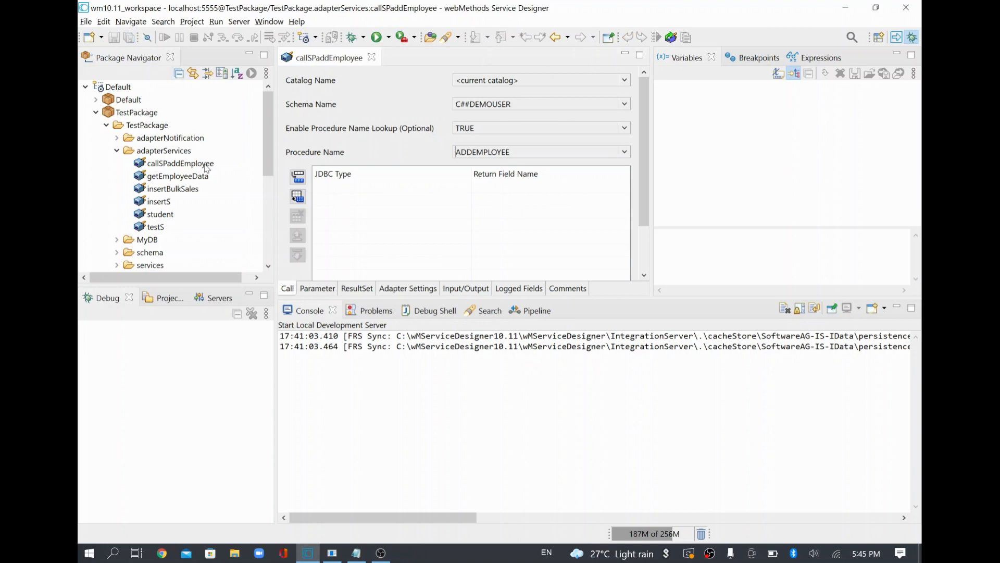
# - Add three parameter rows to the callSPaddEmployee adapter service's procedure parameters
pyautogui.click(317, 289)
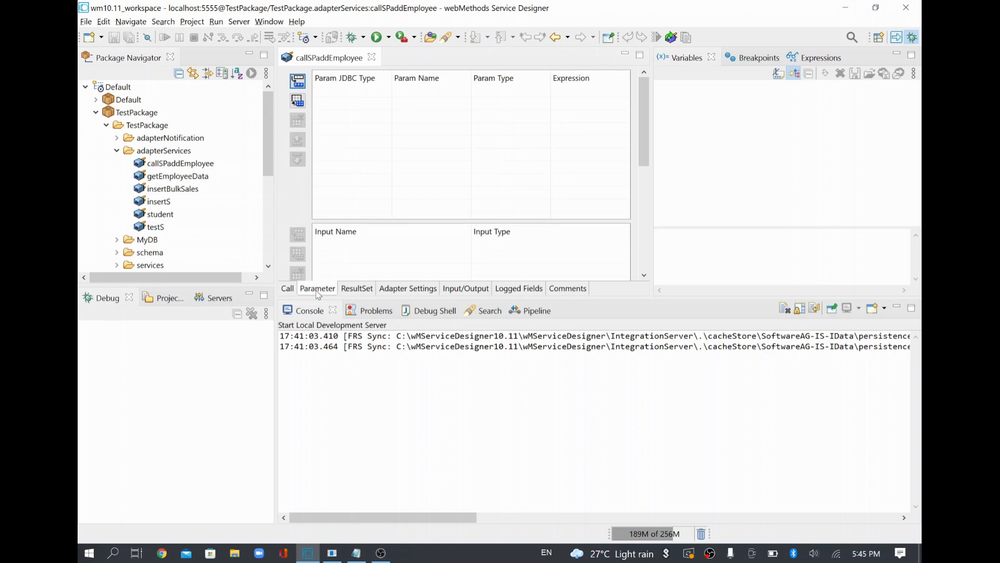
pyautogui.click(298, 81)
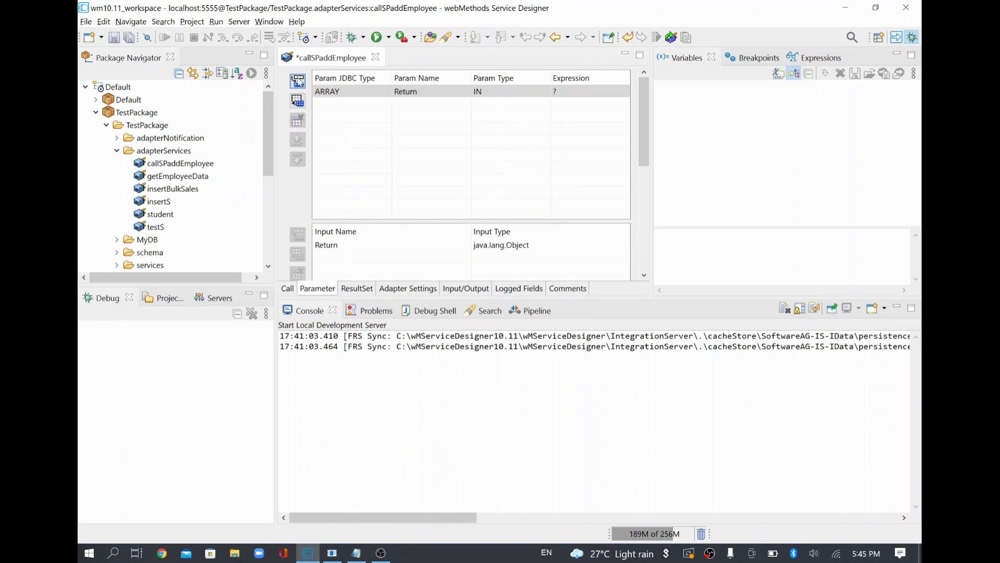
pyautogui.click(298, 82)
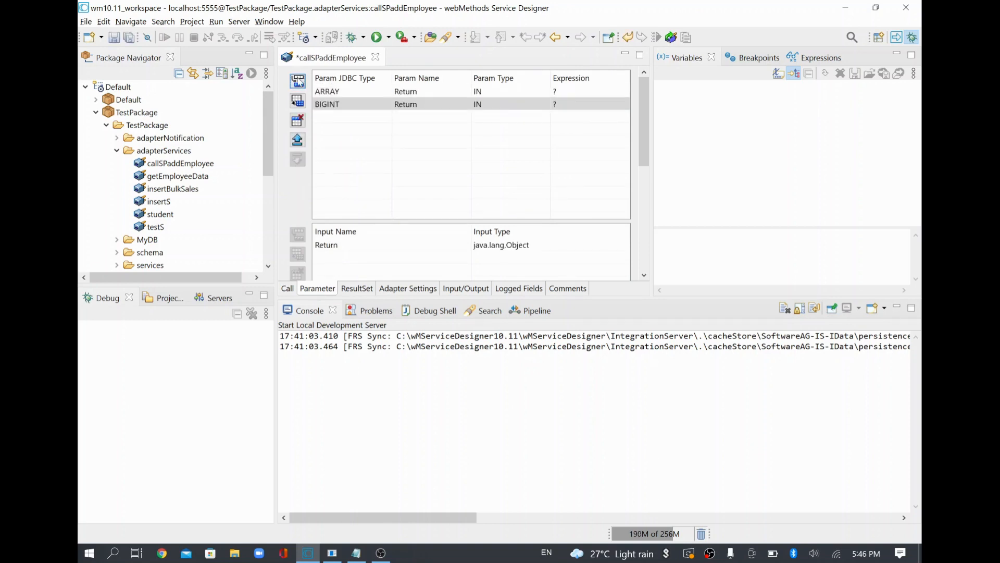
pyautogui.click(298, 82)
# - Set the JDBC type of all three procedure parameters to VARCHAR
pyautogui.click(385, 94)
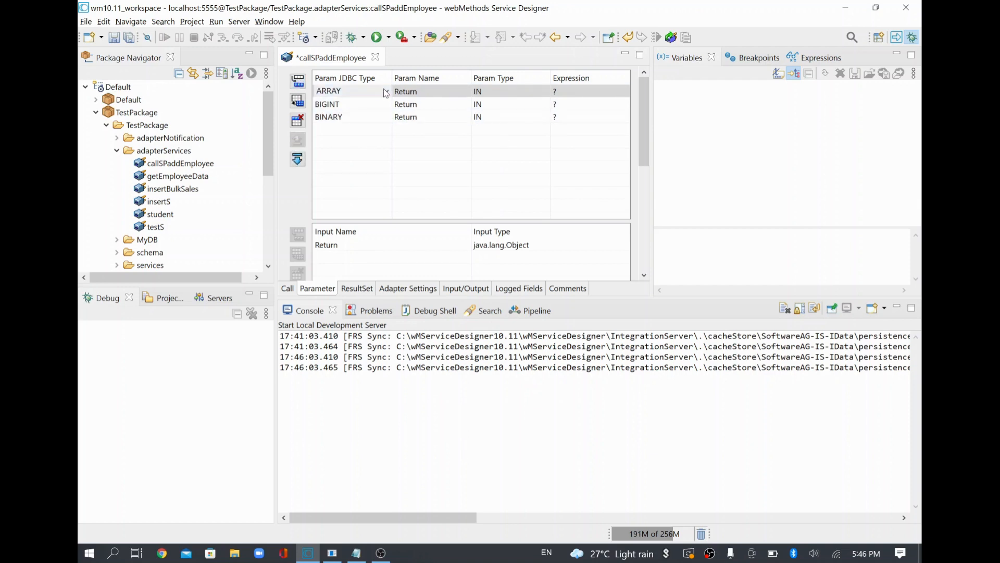
pyautogui.click(386, 92)
pyautogui.scroll(-12, 390, 177)
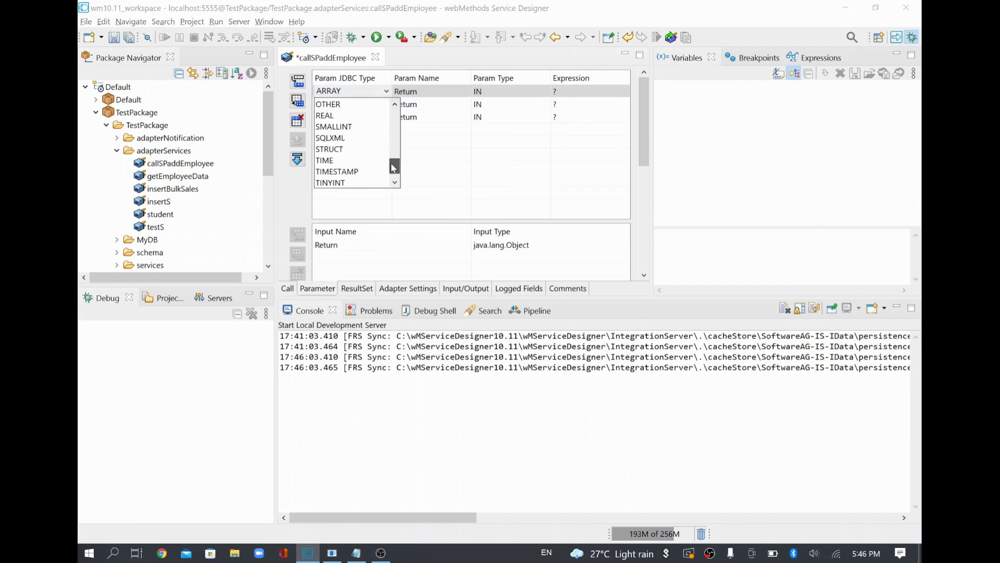
pyautogui.click(378, 182)
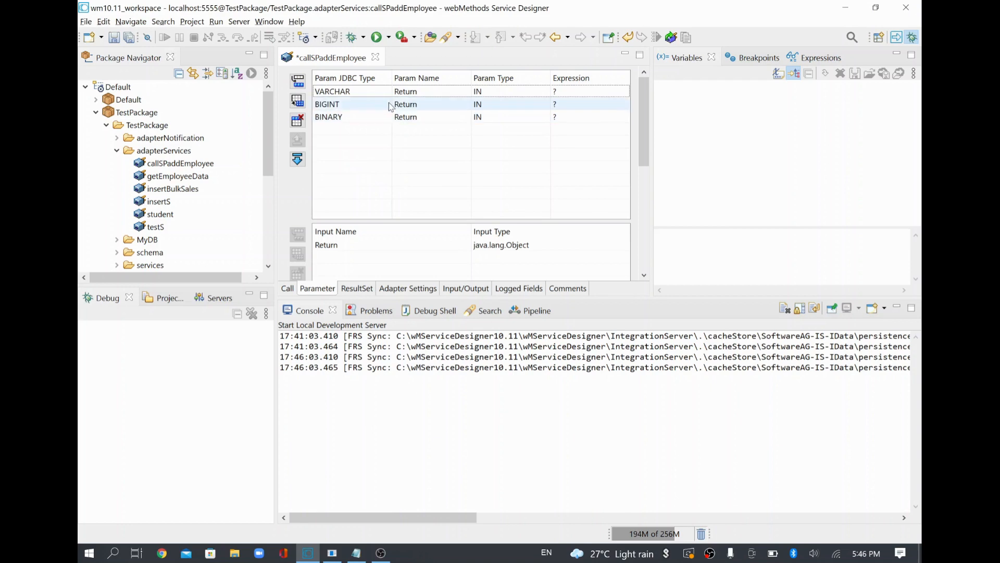
pyautogui.click(388, 104)
pyautogui.click(388, 104)
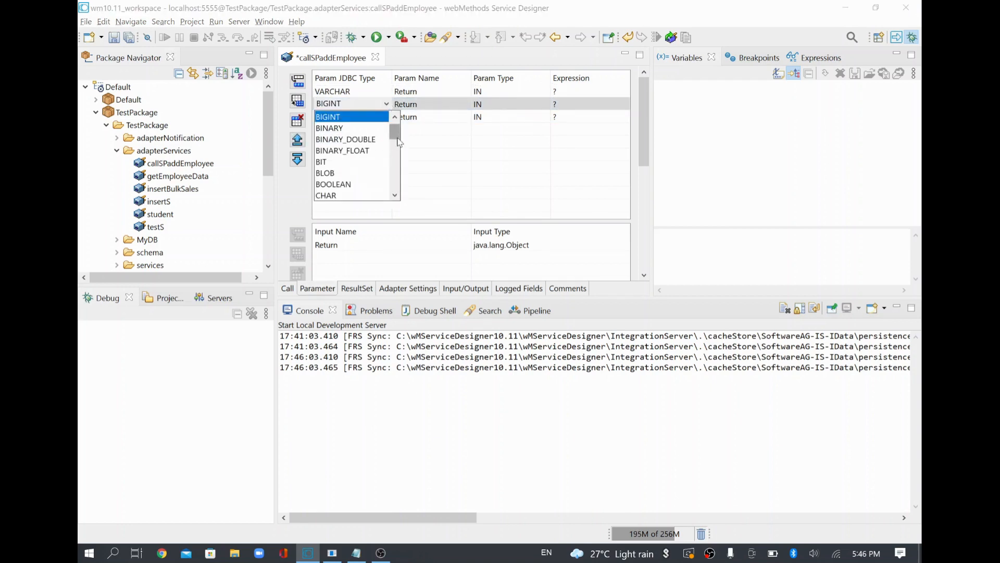
pyautogui.scroll(-10, 379, 193)
pyautogui.click(378, 196)
pyautogui.click(385, 117)
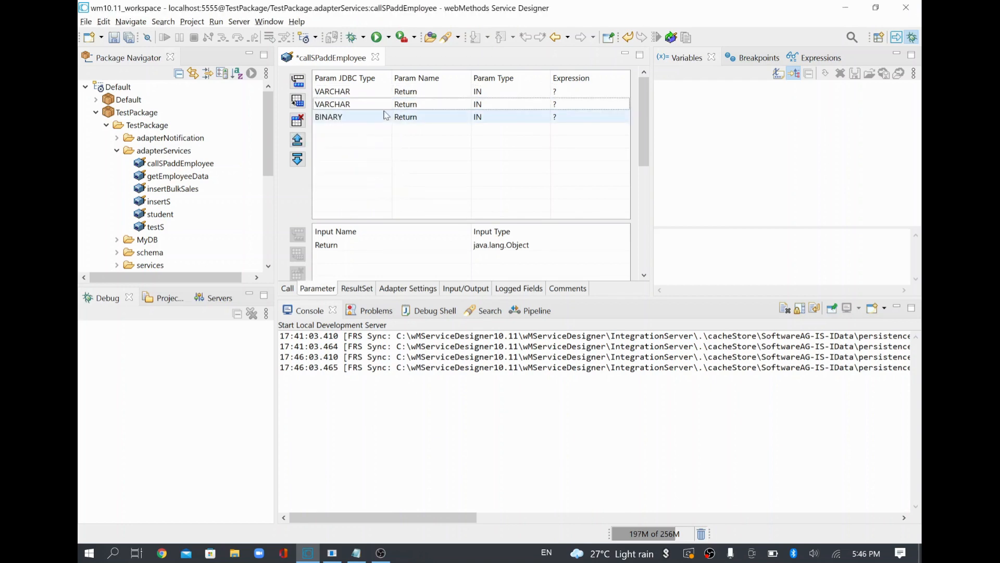
pyautogui.click(386, 119)
pyautogui.click(387, 119)
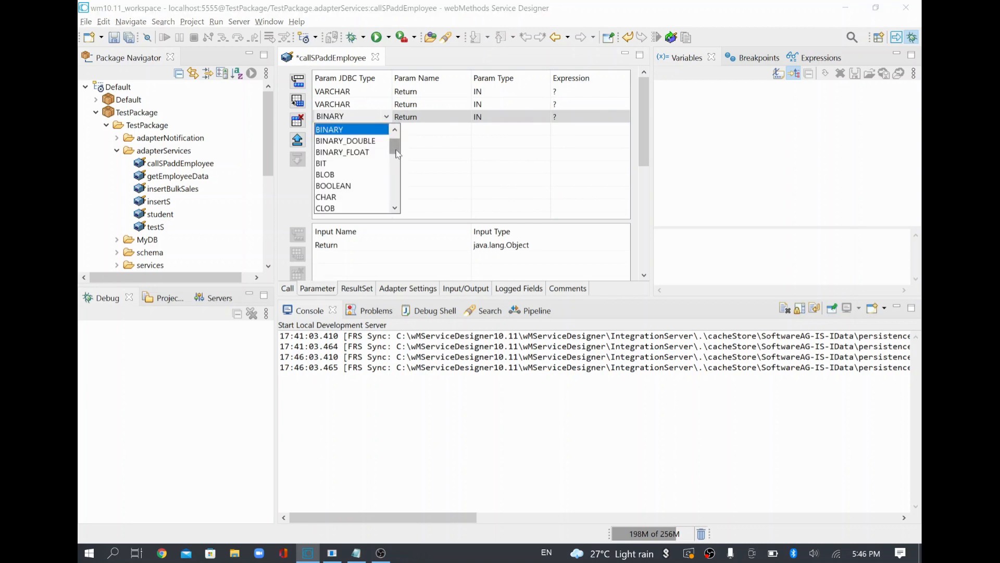
pyautogui.scroll(-10, 383, 203)
pyautogui.click(379, 208)
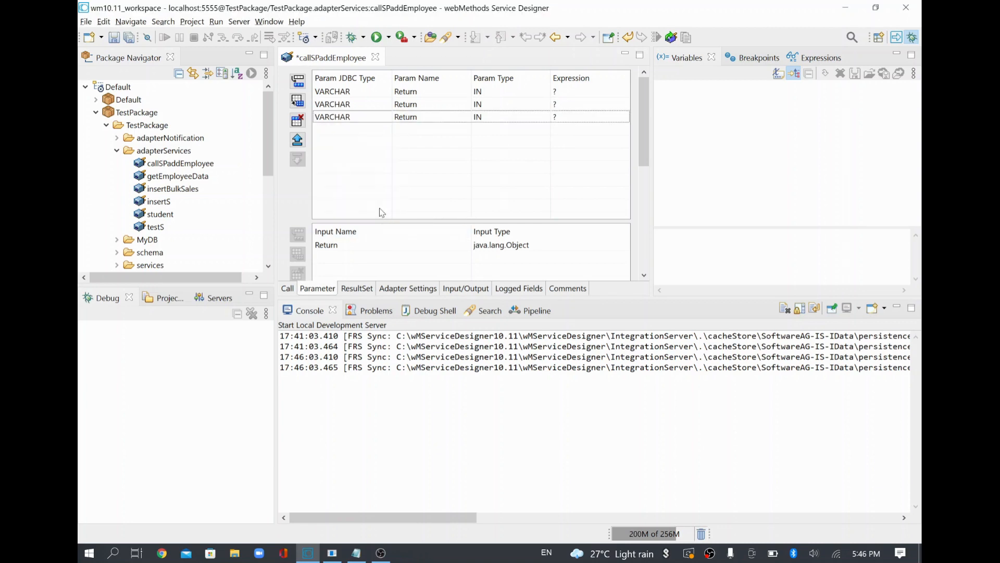
# - Name the three VARCHAR parameters EmployeeName, EmployeeID and EmployeeDept, in that order
pyautogui.click(468, 95)
pyautogui.click(468, 96)
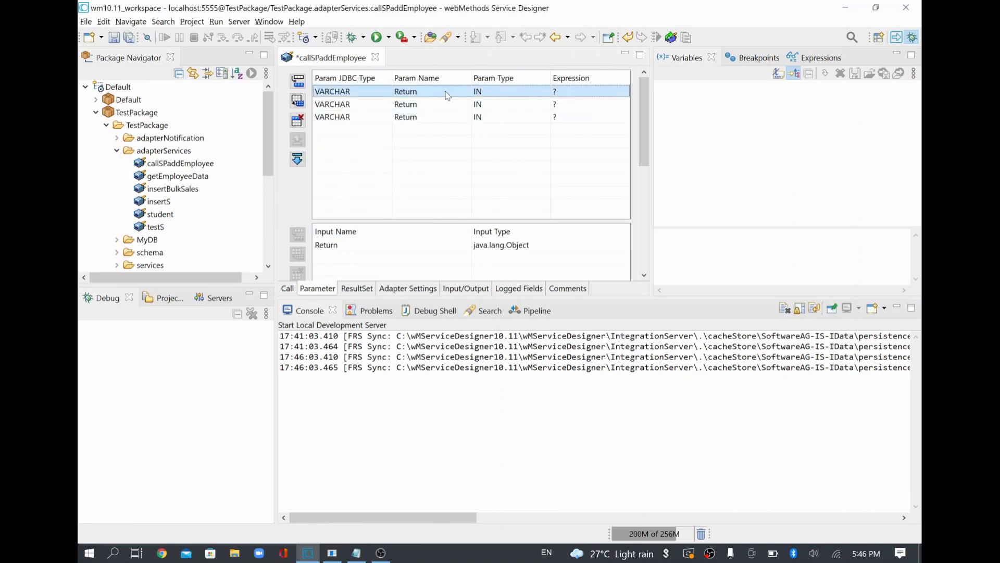
pyautogui.click(446, 96)
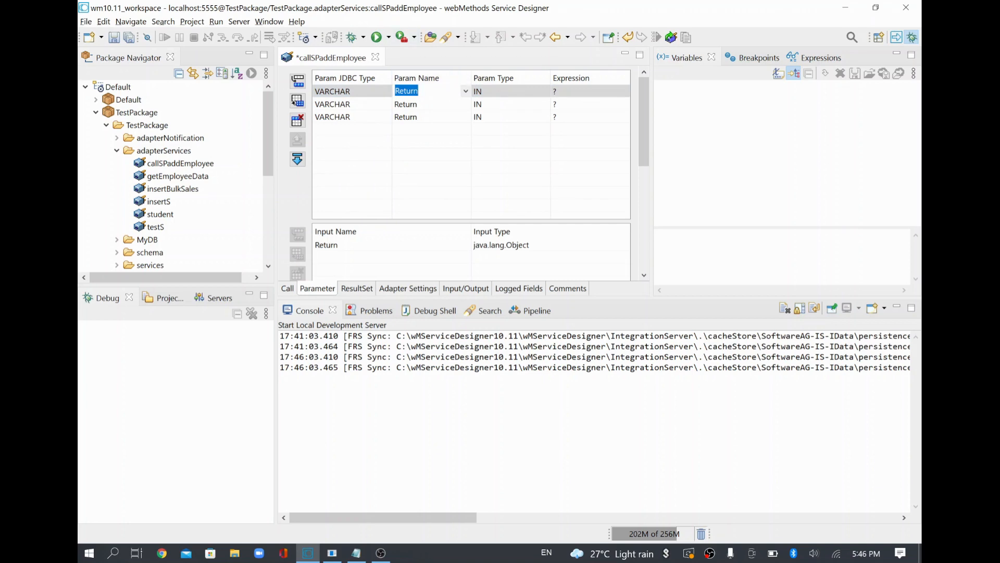
pyautogui.write('EmployeeName')
pyautogui.click(435, 104)
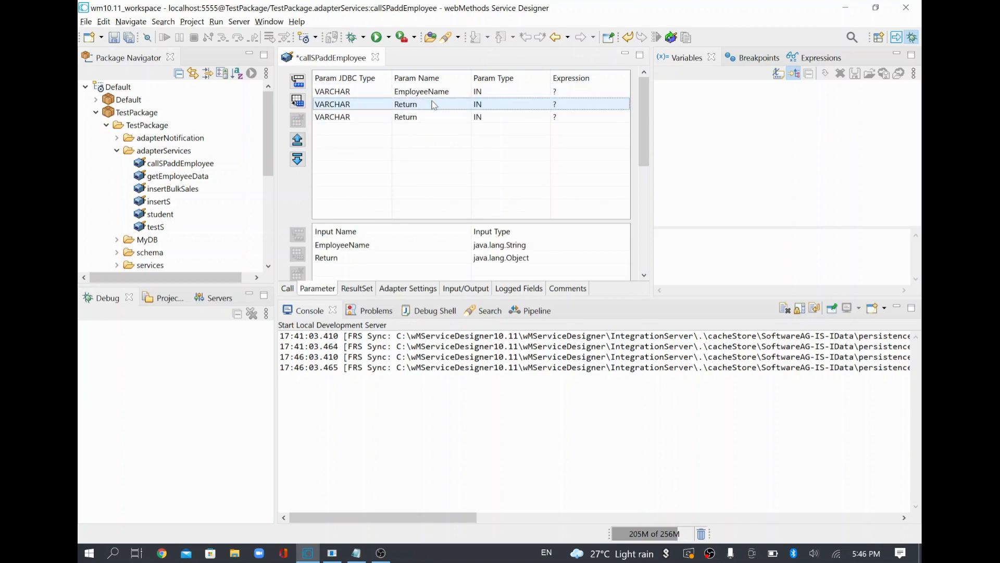
pyautogui.click(435, 104)
pyautogui.write('E,p')
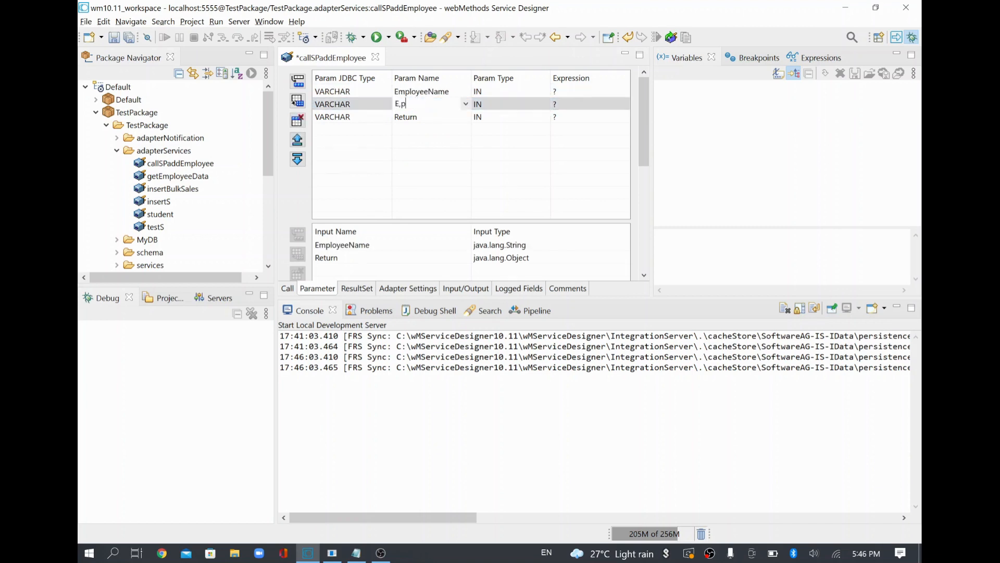
pyautogui.write('loyeeID')
pyautogui.click(428, 118)
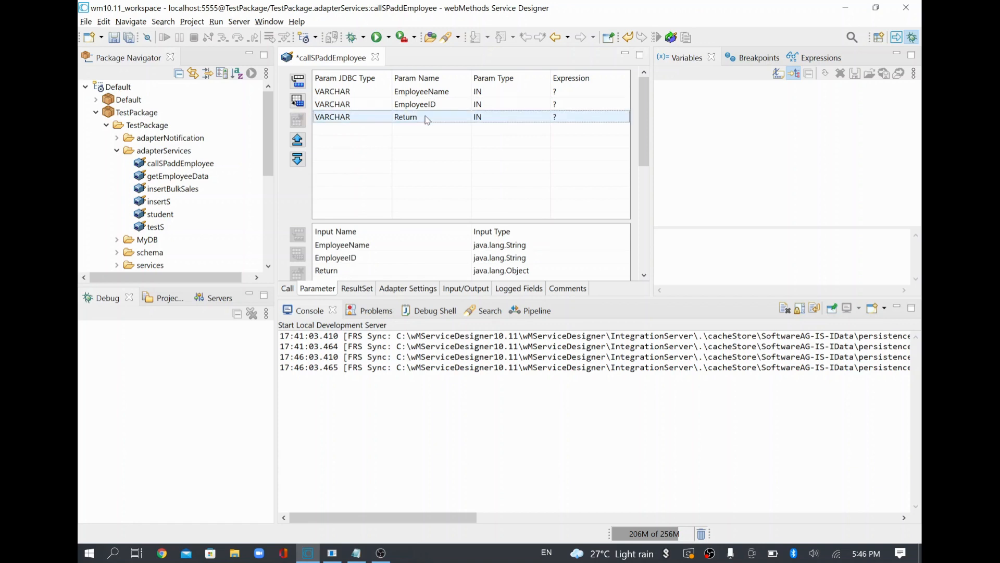
pyautogui.click(427, 118)
pyautogui.write('EmployeeDept')
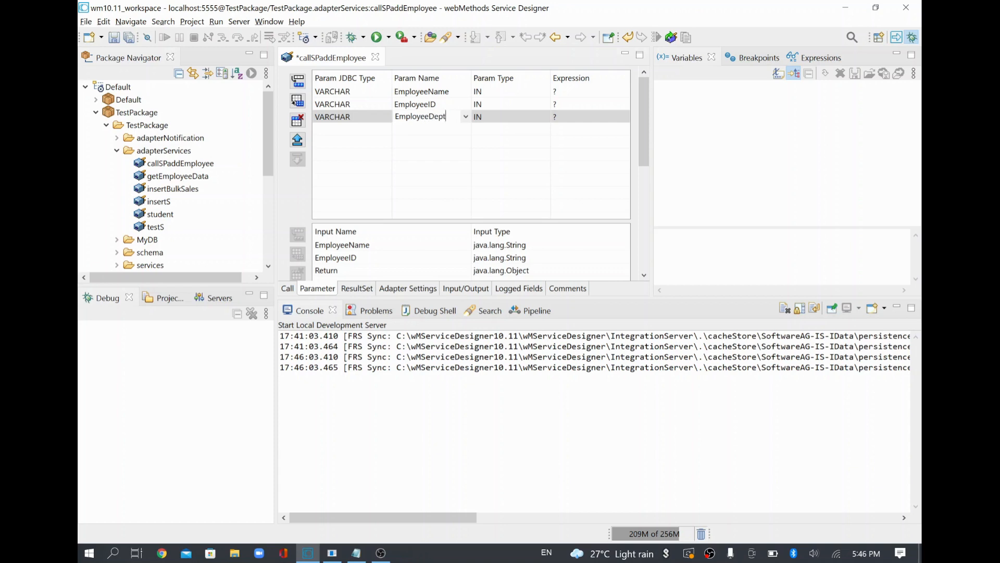
pyautogui.click(389, 254)
# - Check the input names and types generated for the parameters, and save the adapter service
pyautogui.scroll(-3, 398, 270)
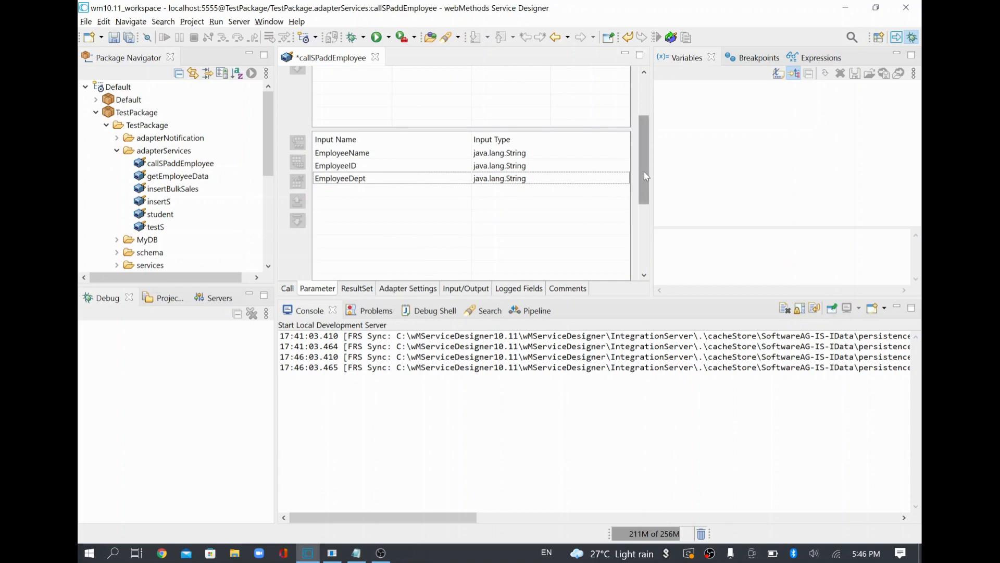
pyautogui.scroll(3, 644, 171)
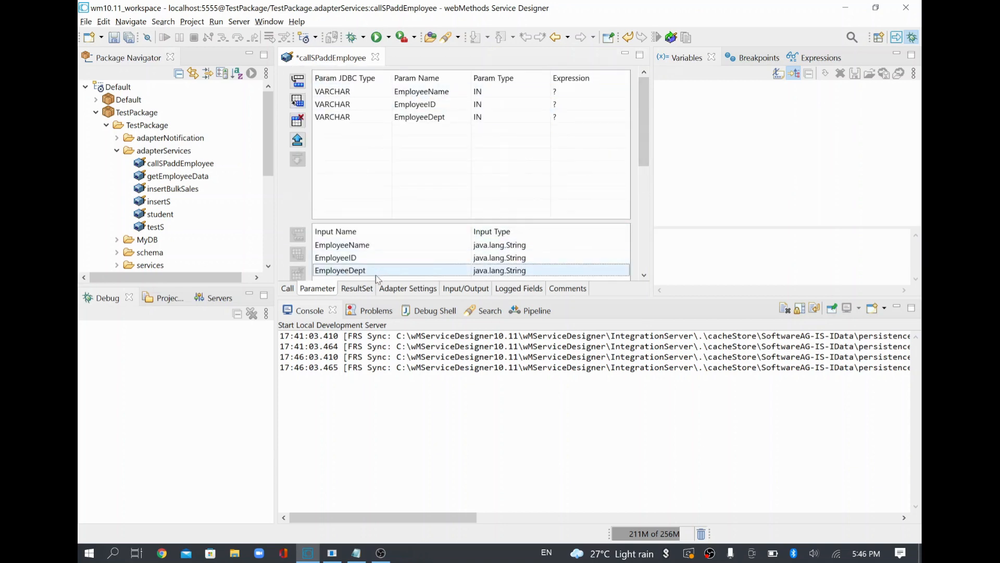
pyautogui.click(130, 37)
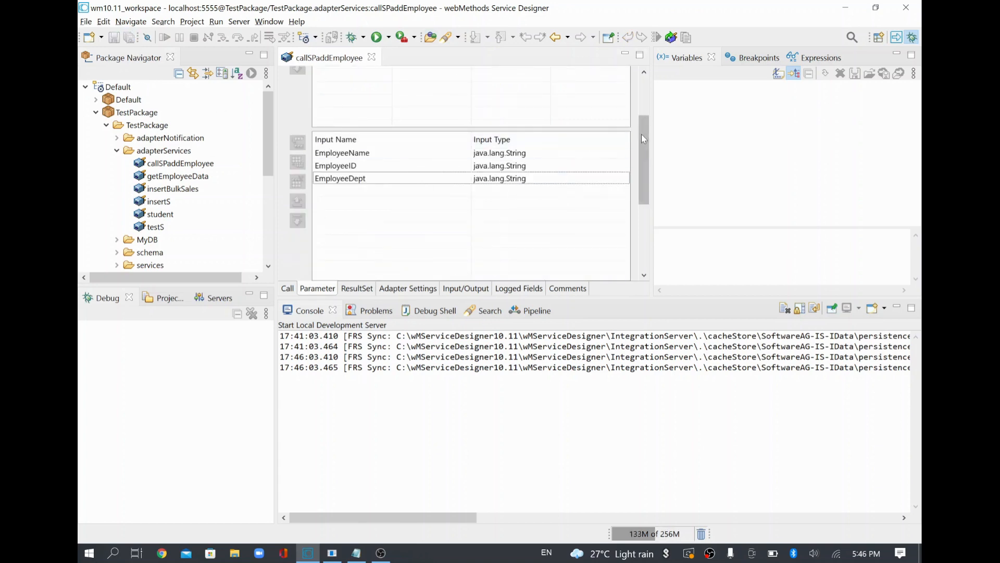
# - Review the service's procedure call settings, its parameters and the fields inside callSPaddEmployeeInput
pyautogui.moveTo(649, 134); pyautogui.dragTo(651, 86)
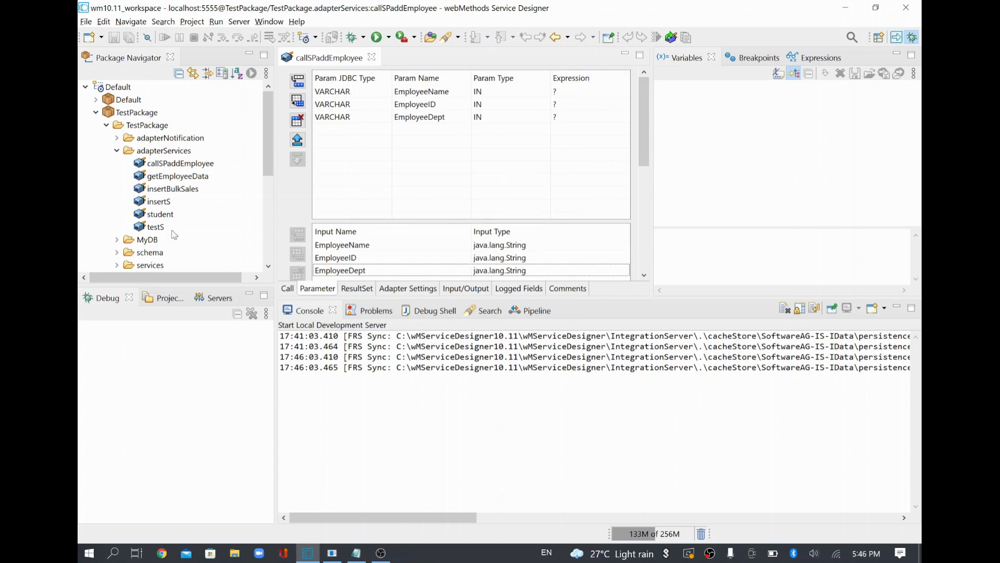
pyautogui.click(288, 288)
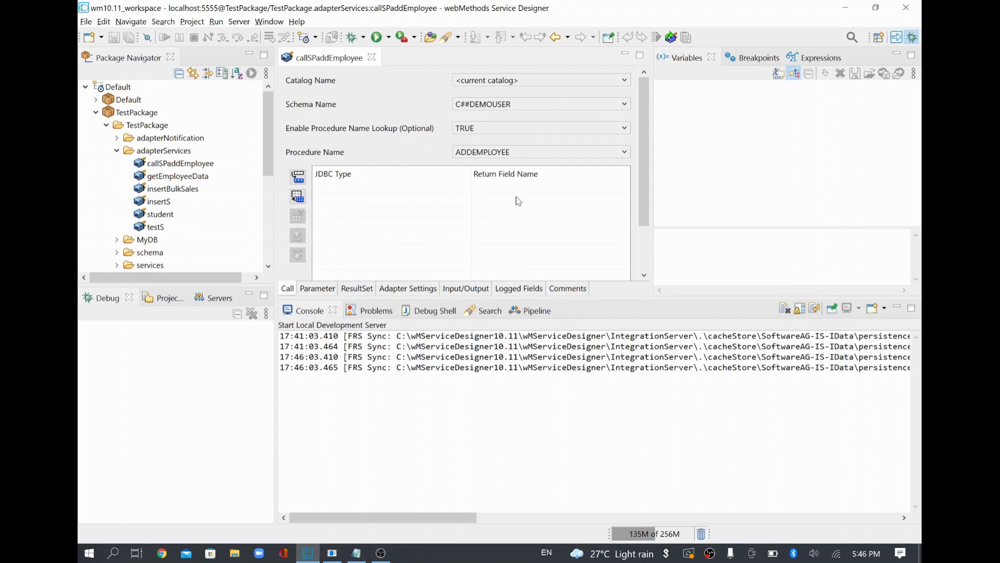
pyautogui.click(327, 289)
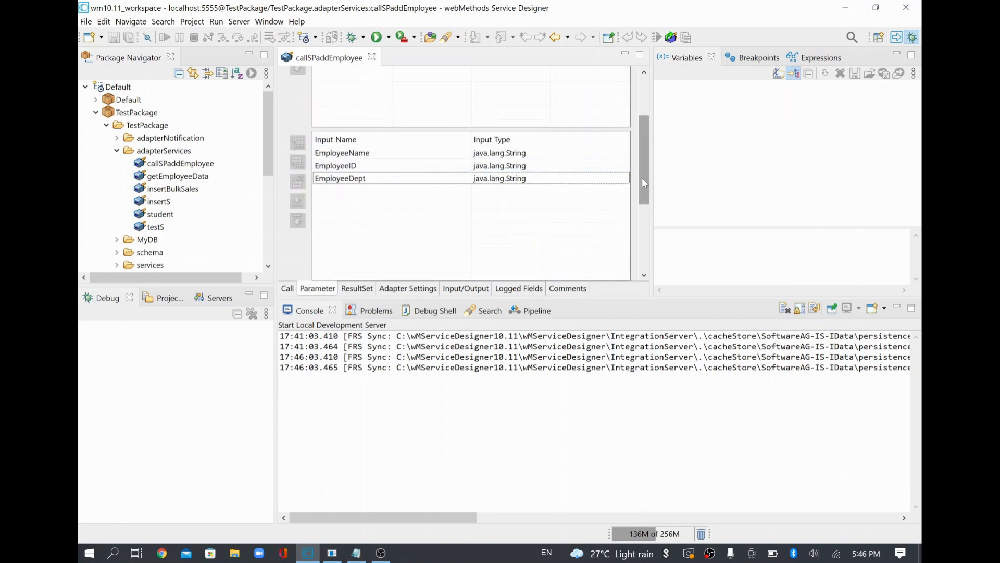
pyautogui.moveTo(644, 182); pyautogui.dragTo(641, 146)
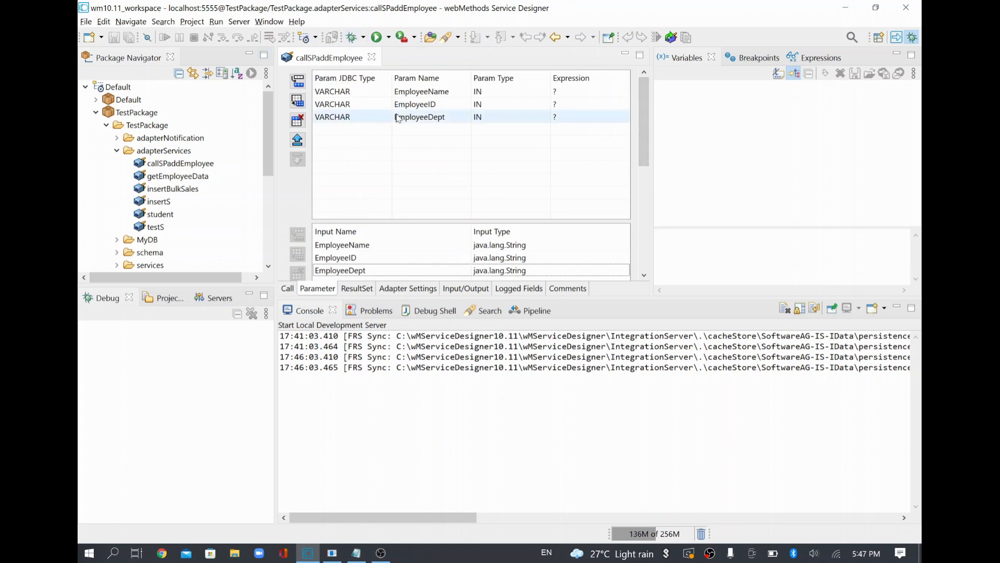
pyautogui.click(453, 289)
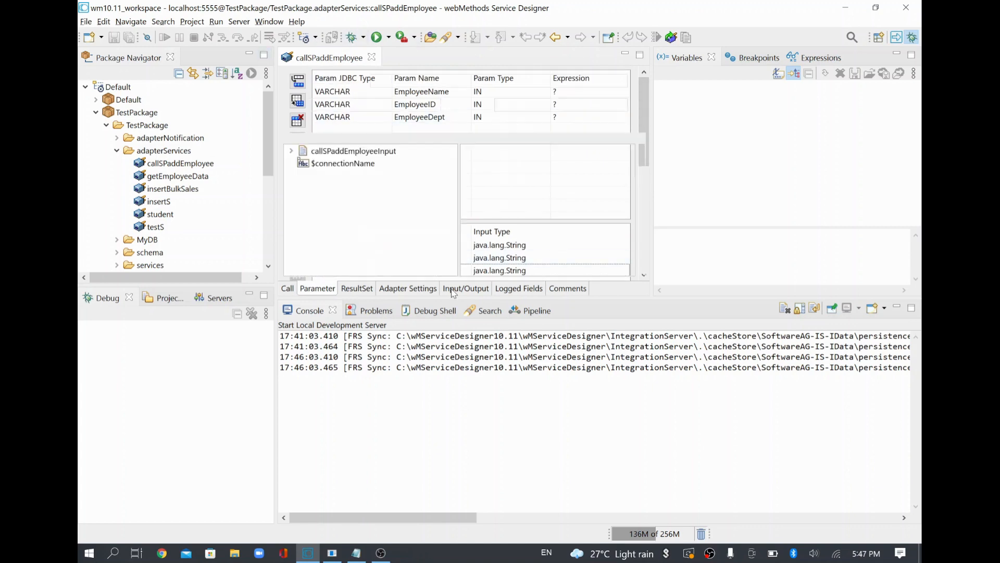
pyautogui.click(379, 152)
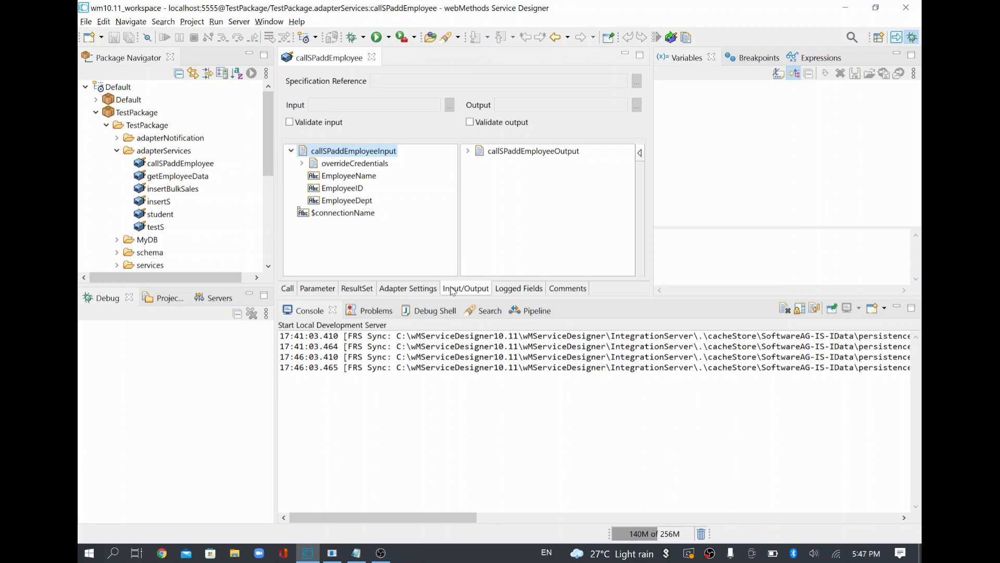
# - Switch to create-procedure.txt in Notepad and note a test employee's name, ID and the department Testing on separate lines below the execute statement
pyautogui.click(359, 554)
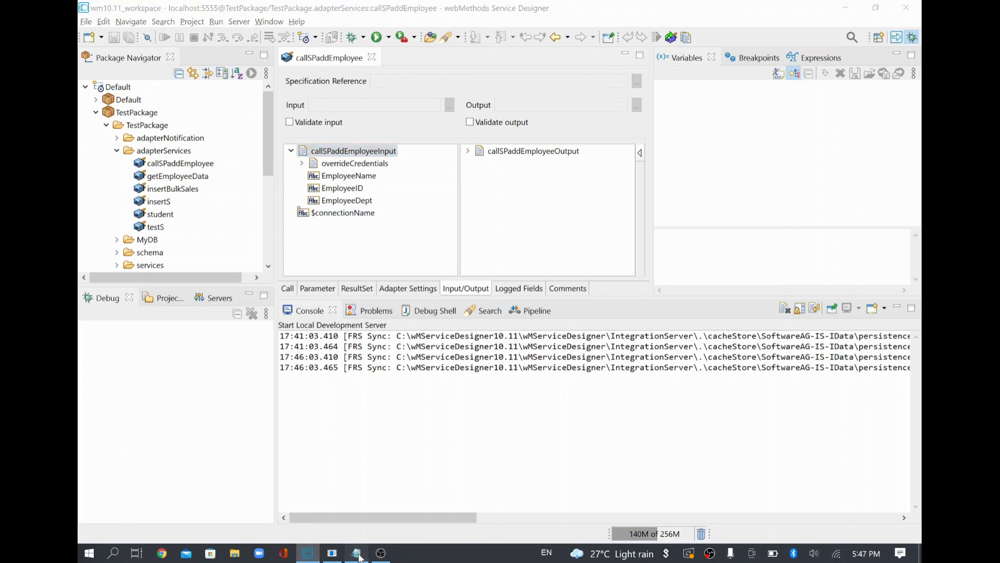
pyautogui.moveTo(245, 258); pyautogui.dragTo(311, 258)
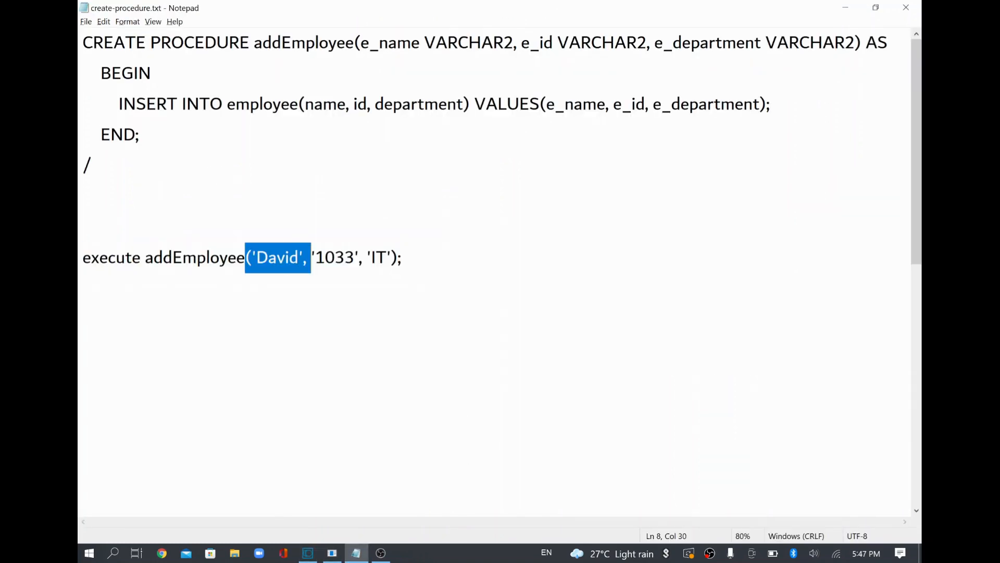
pyautogui.click(402, 258)
pyautogui.press('Return')
pyautogui.press('Return')
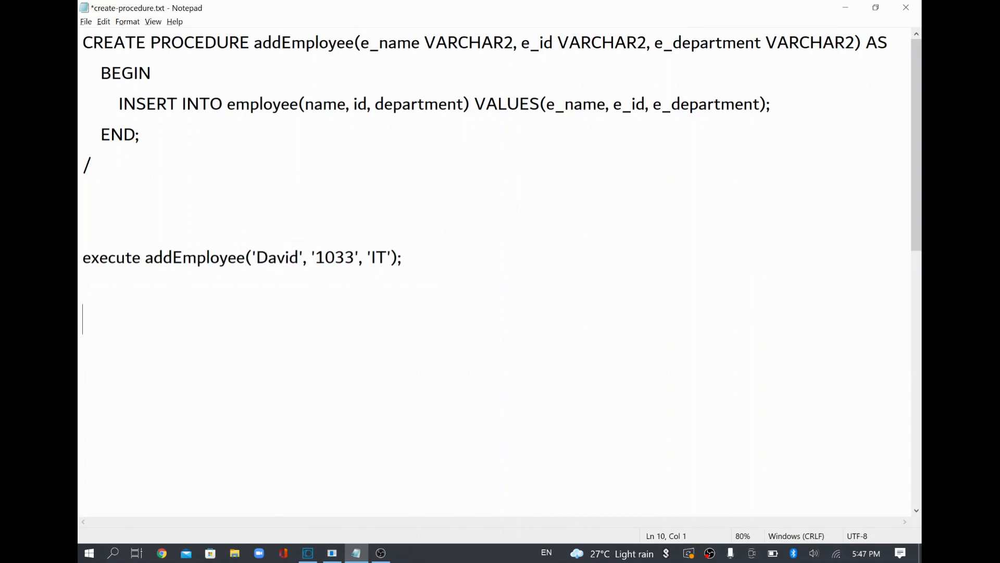
pyautogui.write('Sam')
pyautogui.press('Return')
pyautogui.write('1034')
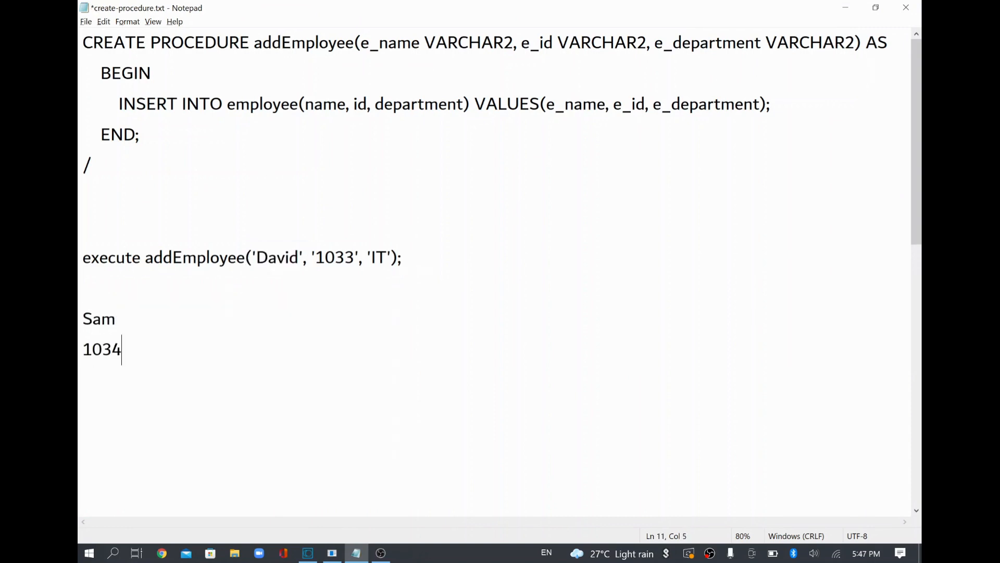
pyautogui.press('Return')
pyautogui.write('Testing')
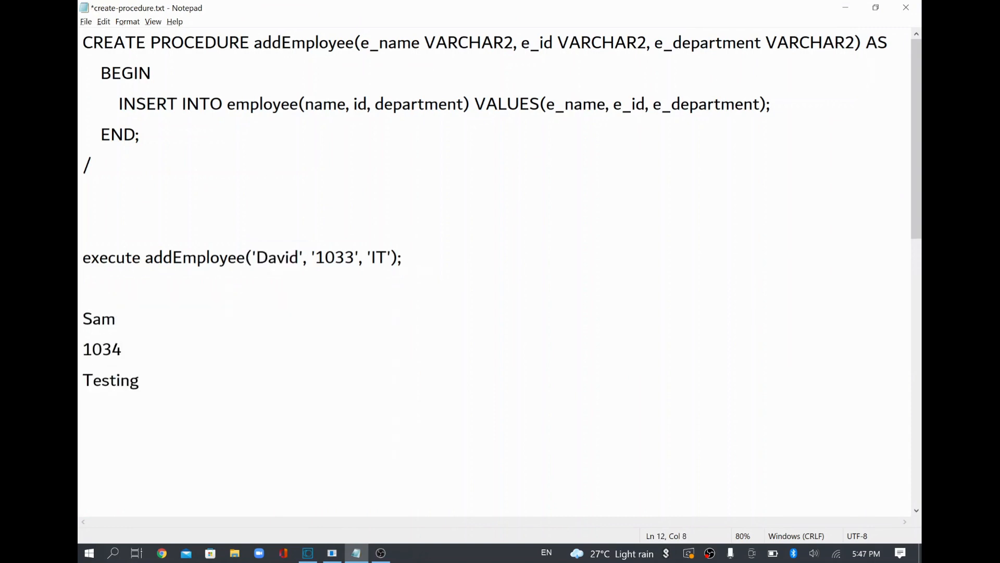
# - Switch back to webMethods Service Designer and run the callSPaddEmployee service
pyautogui.hotkey('alt', 'Tab')
pyautogui.rightClick(356, 175)
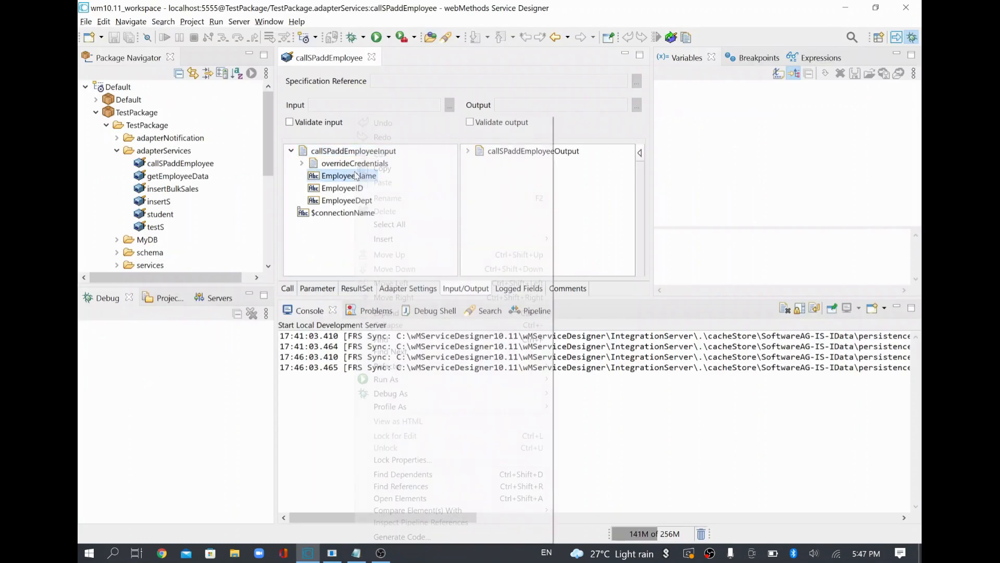
pyautogui.moveTo(416, 379)
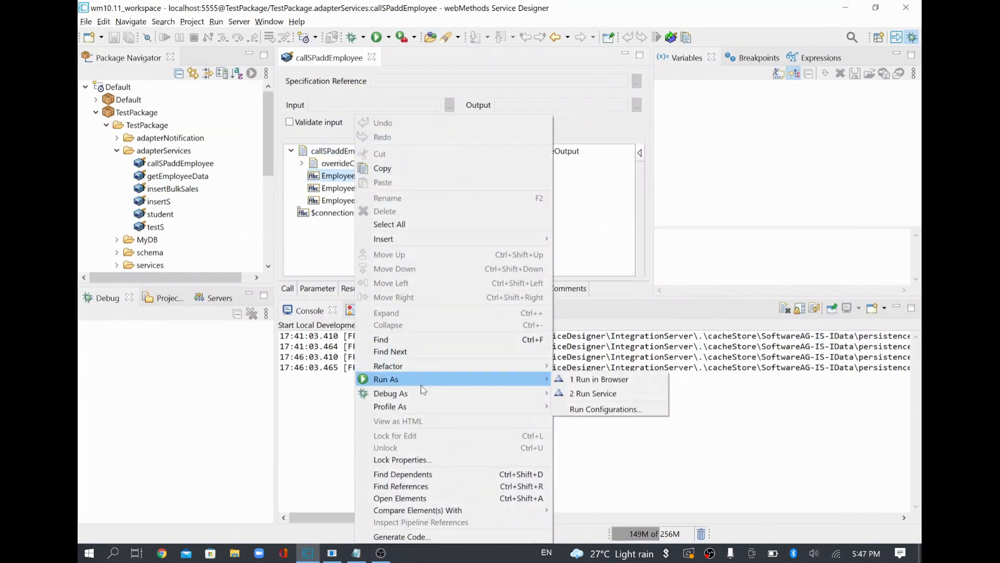
pyautogui.click(593, 393)
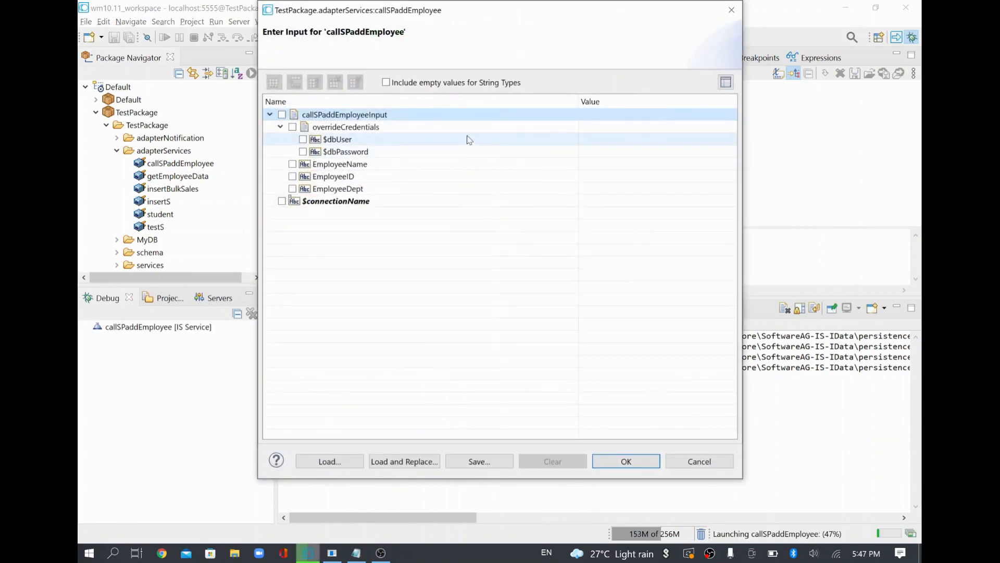
# - Fill in the callSPaddEmployee input with the test employee's name and ID, and the department Testing
pyautogui.click(594, 164)
pyautogui.write('Sa')
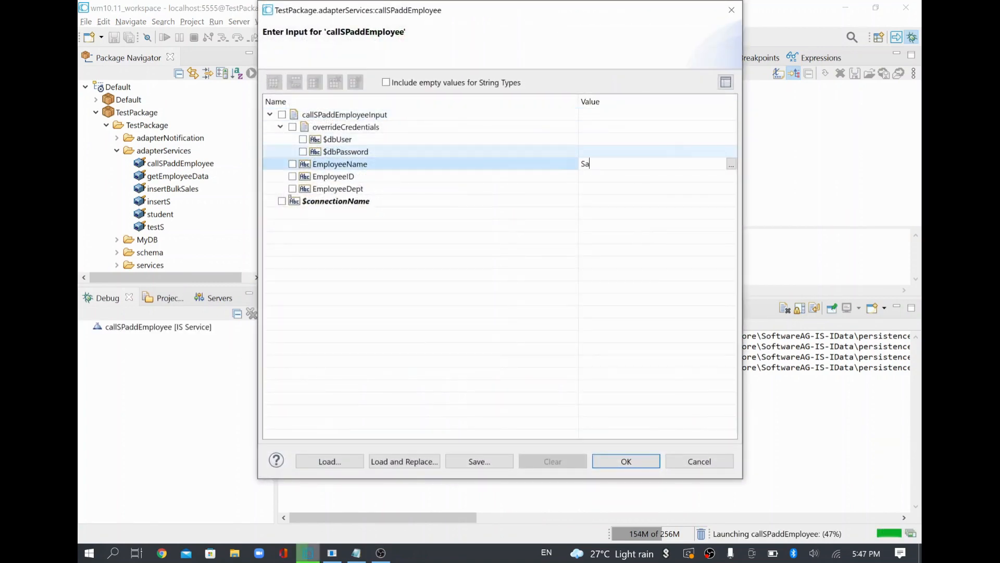
pyautogui.write('m')
pyautogui.click(636, 177)
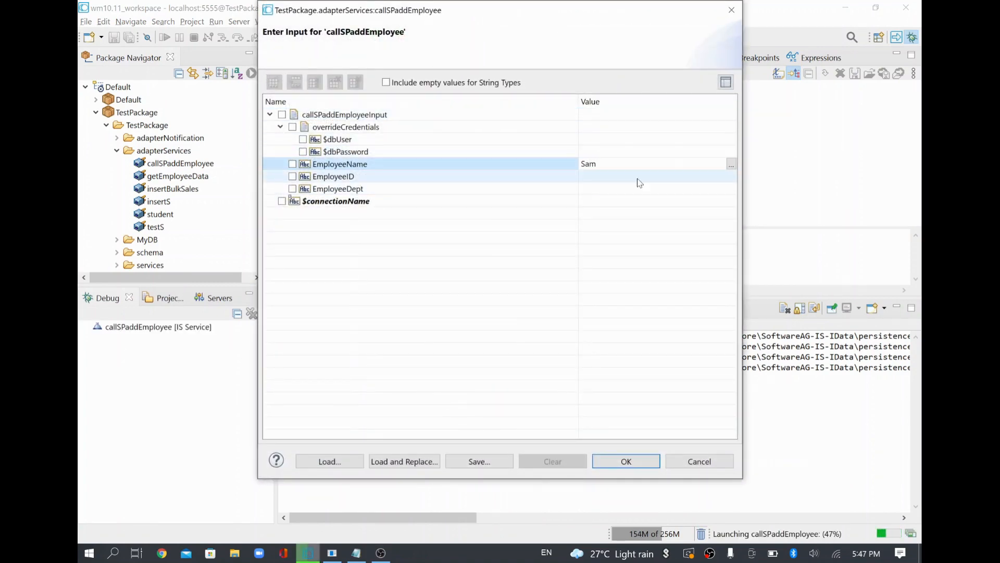
pyautogui.write('13')
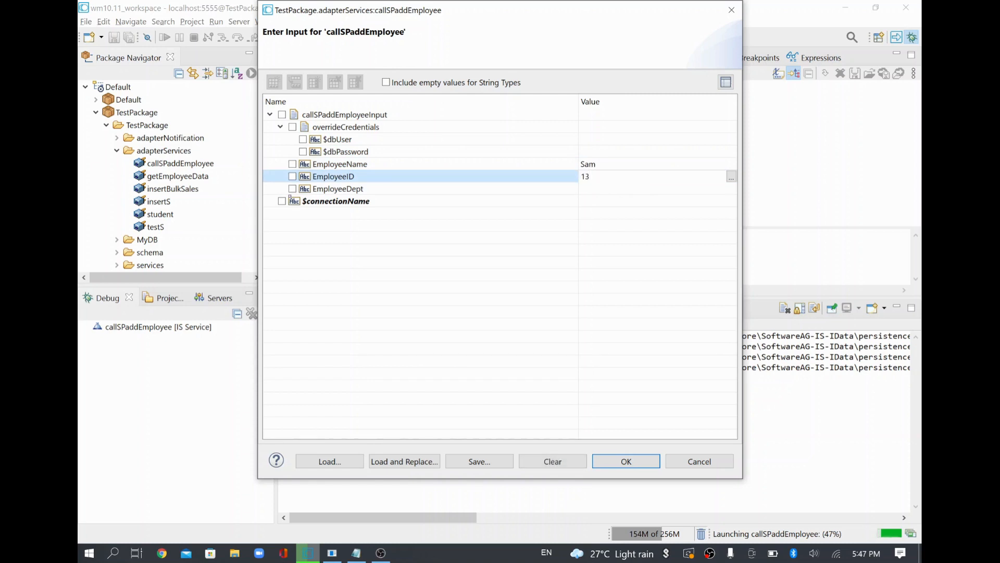
pyautogui.press('BackSpace')
pyautogui.write('034')
pyautogui.click(636, 189)
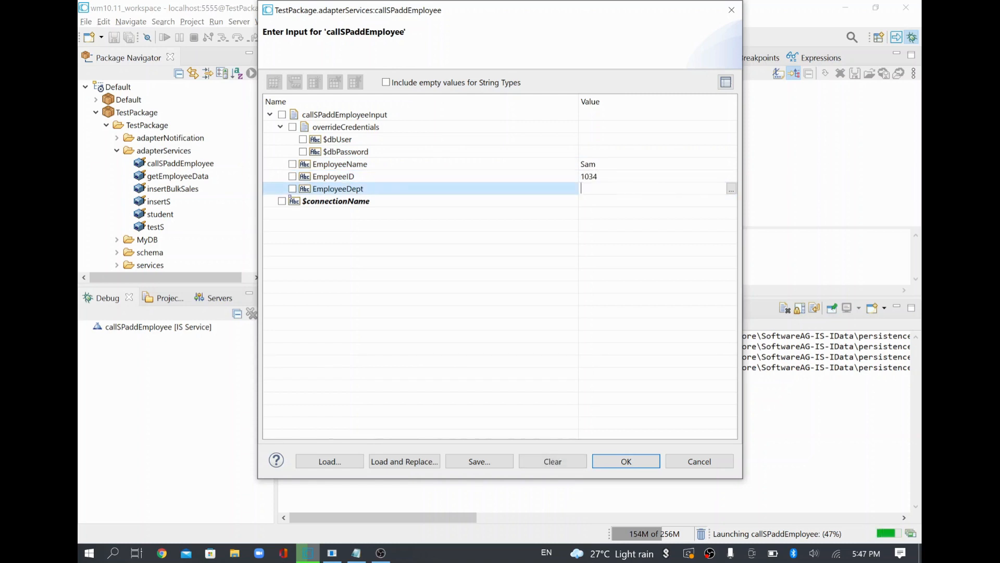
pyautogui.write('Testing')
# - Check the employee table's row count in SQL Plus, and return to Service Designer to run the service with the entered input
pyautogui.hotkey('alt', 'Tab')
pyautogui.hotkey('alt', 'Tab')
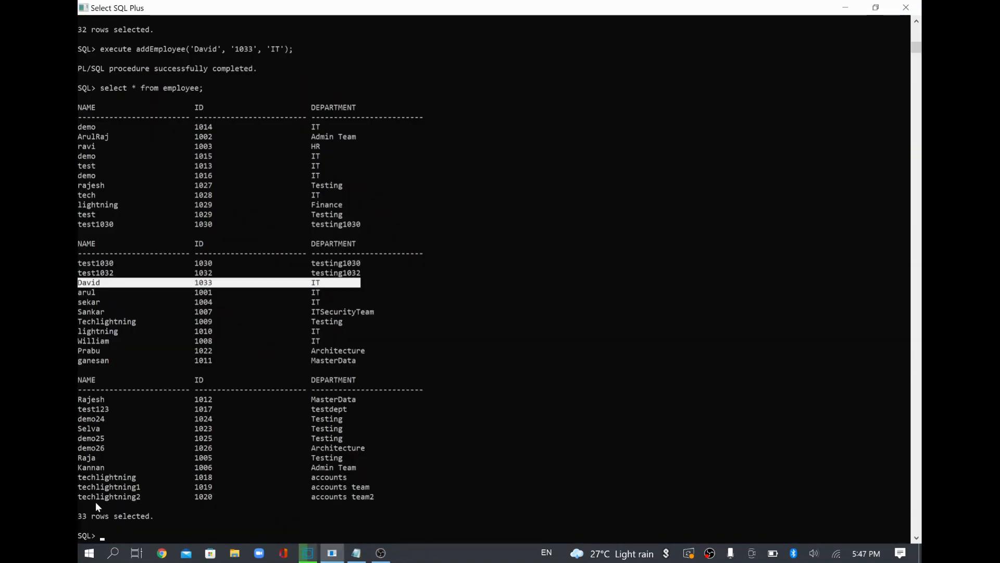
pyautogui.moveTo(77, 515); pyautogui.dragTo(157, 515)
pyautogui.hotkey('alt', 'Tab')
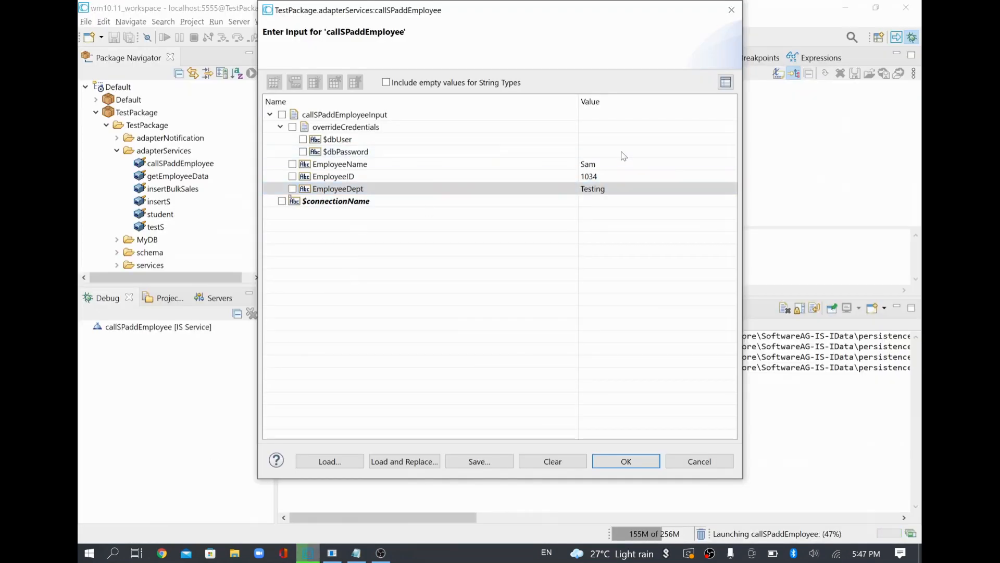
pyautogui.click(626, 461)
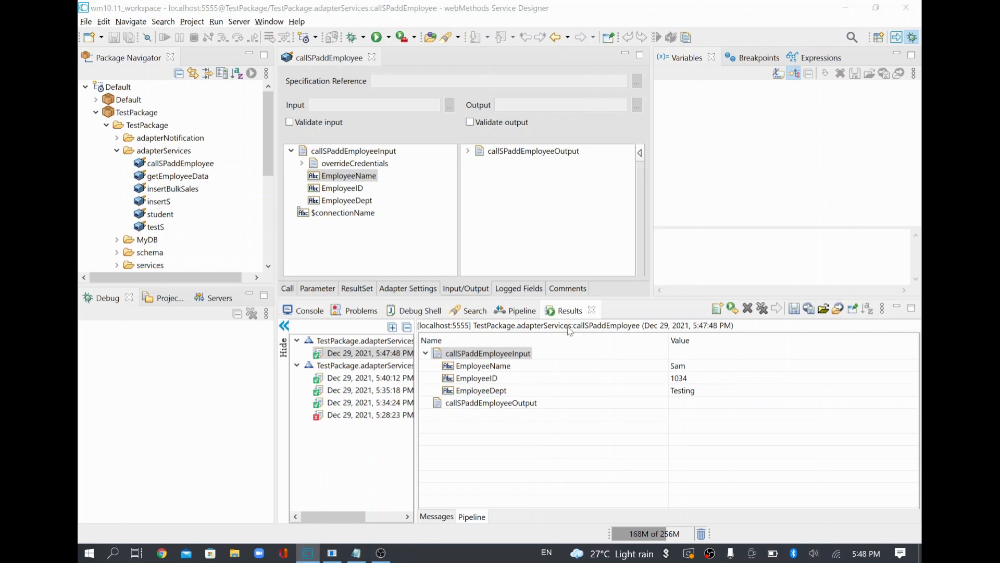
# - Switch to SQL Plus, rerun select * from employee; and check the row count and the new Testing employee's row
pyautogui.hotkey('alt', 'Tab')
pyautogui.press('Up')
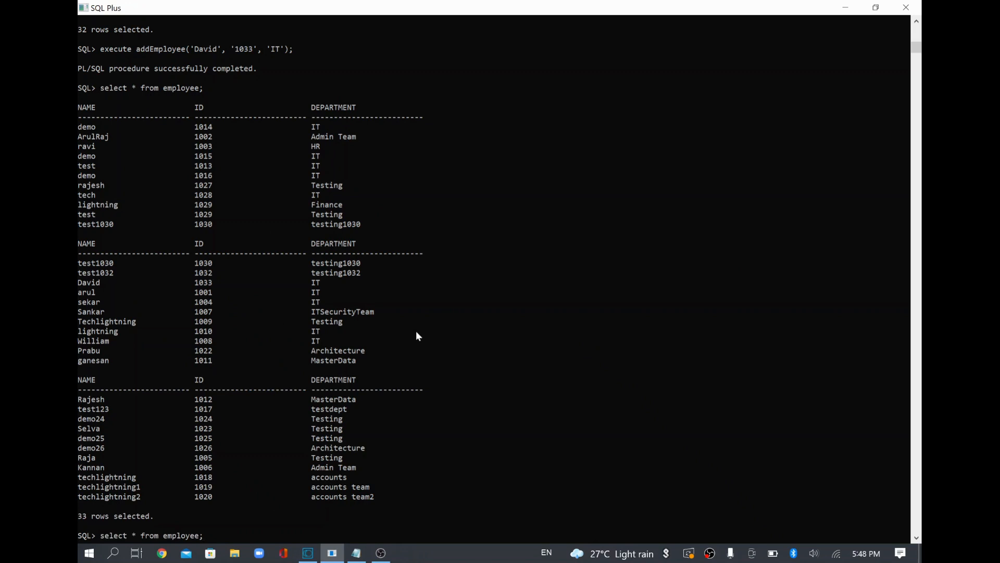
pyautogui.press('Return')
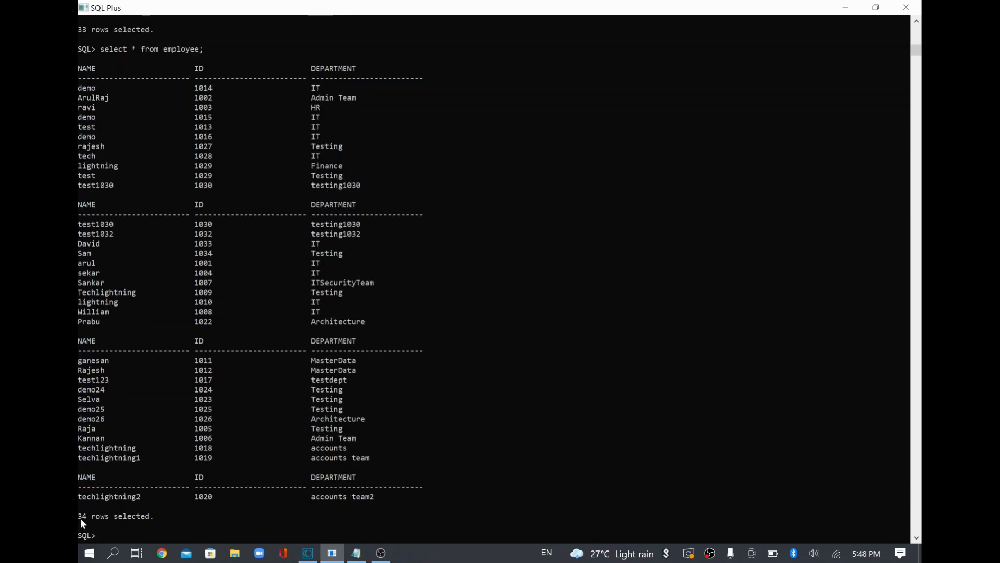
pyautogui.moveTo(80, 518); pyautogui.dragTo(139, 517)
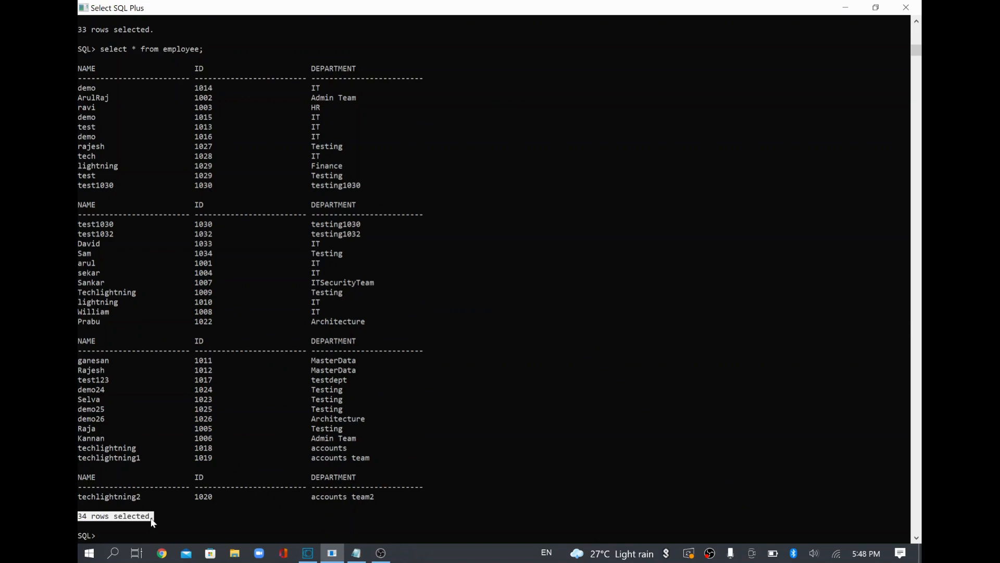
pyautogui.moveTo(79, 255); pyautogui.dragTo(361, 255)
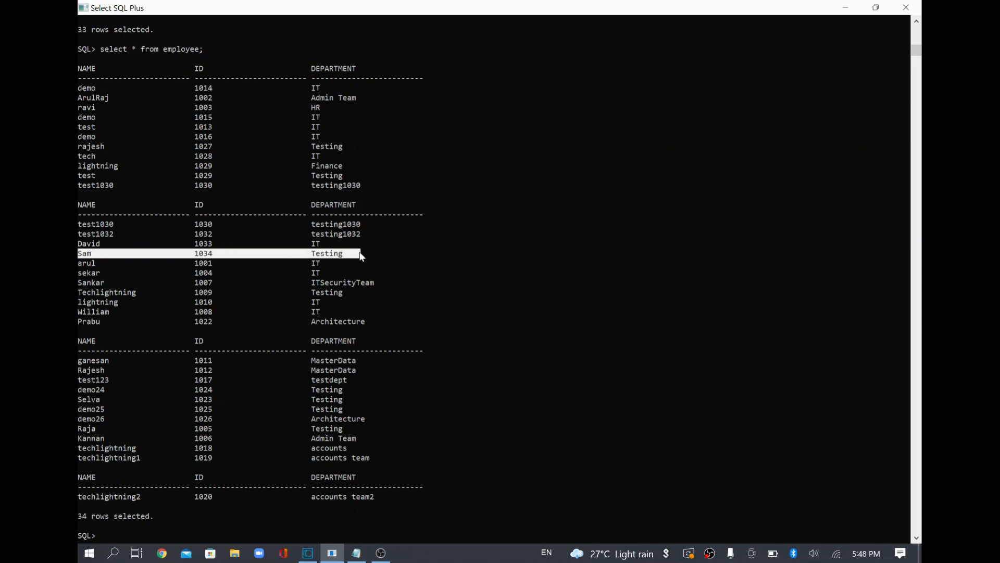
# - Switch back to webMethods Service Designer and start another run of the callSPaddEmployee service
pyautogui.hotkey('alt', 'Tab')
pyautogui.rightClick(345, 178)
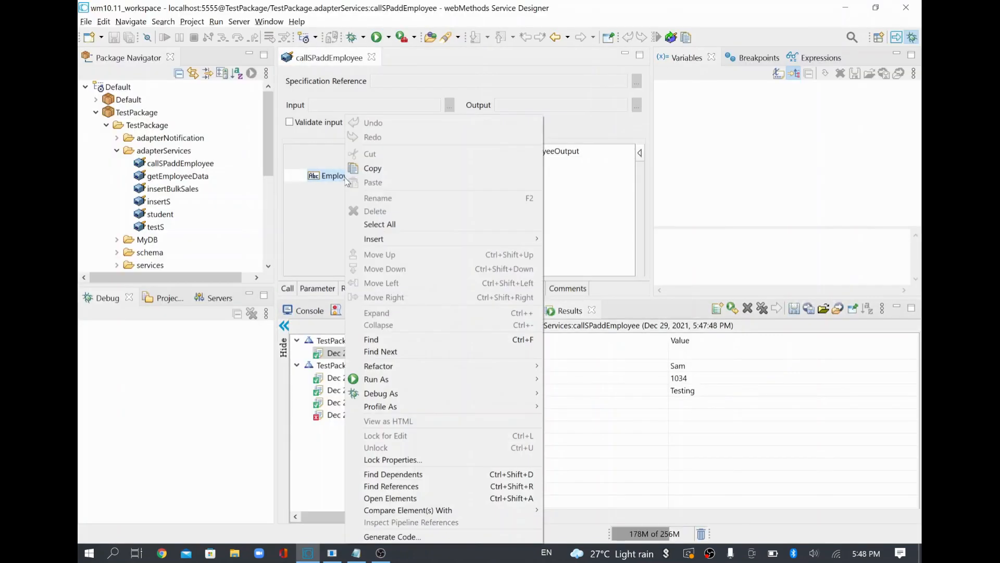
pyautogui.click(330, 212)
pyautogui.click(368, 198)
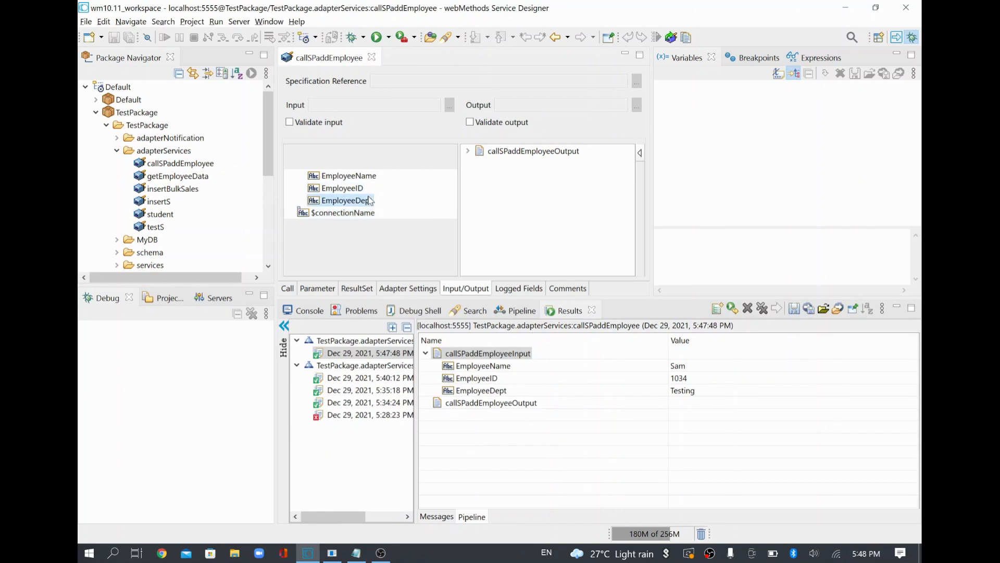
pyautogui.rightClick(369, 200)
pyautogui.moveTo(479, 243)
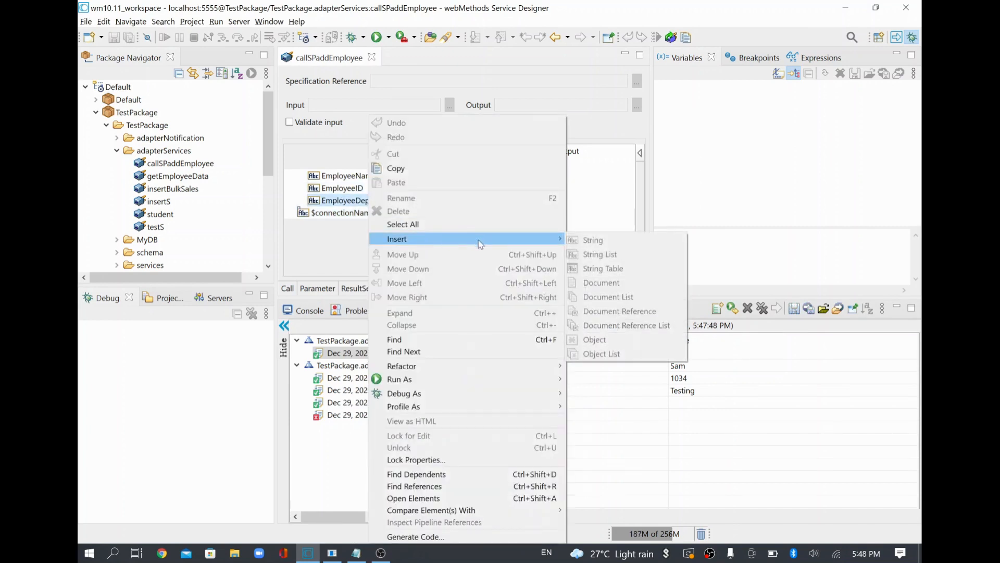
pyautogui.moveTo(466, 386)
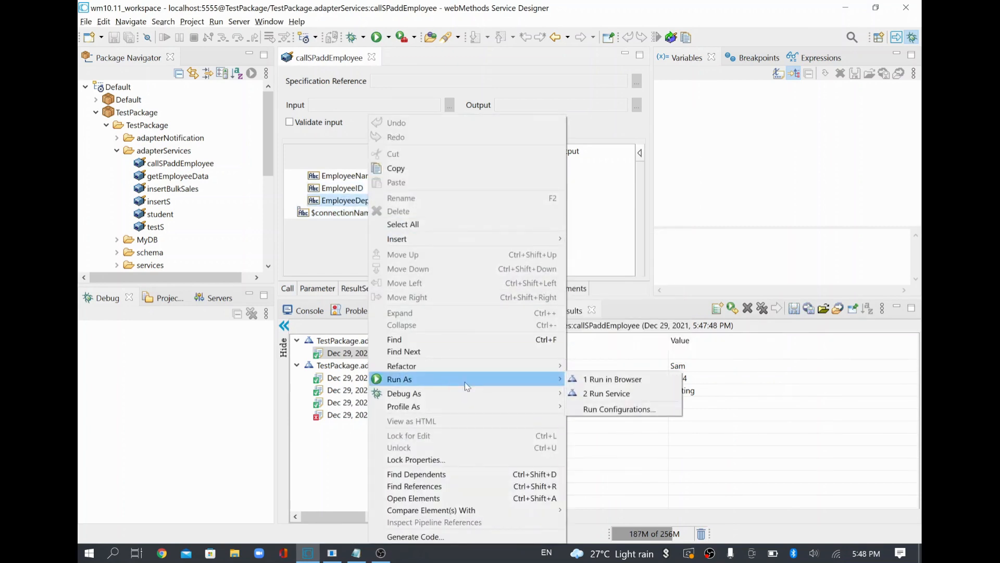
pyautogui.click(591, 394)
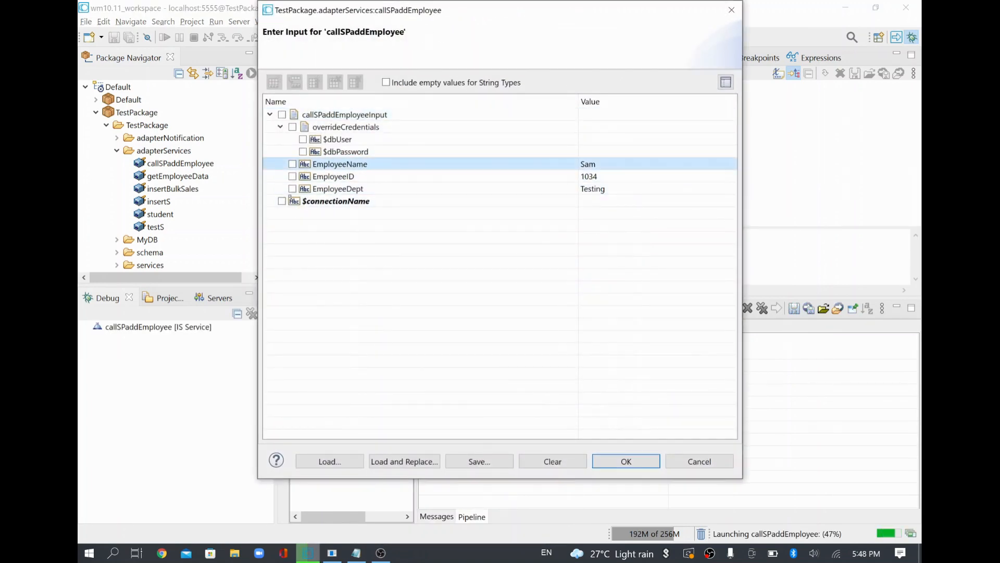
# - Enter a second test employee's name and ID with the department IT, and execute the service
pyautogui.click(591, 164)
pyautogui.write('Raj')
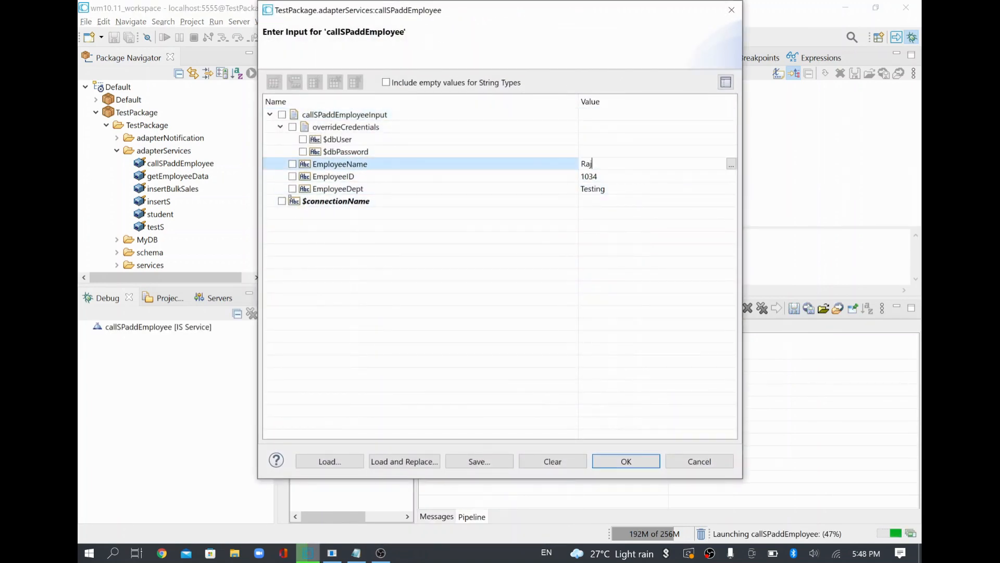
pyautogui.press('Tab')
pyautogui.write('1')
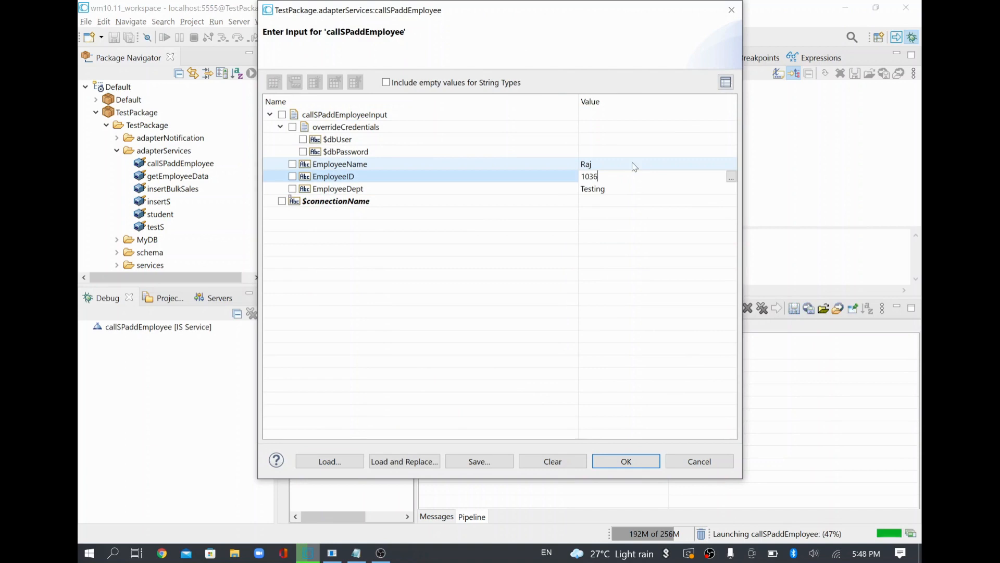
pyautogui.press('BackSpace')
pyautogui.write('4')
pyautogui.press('Tab')
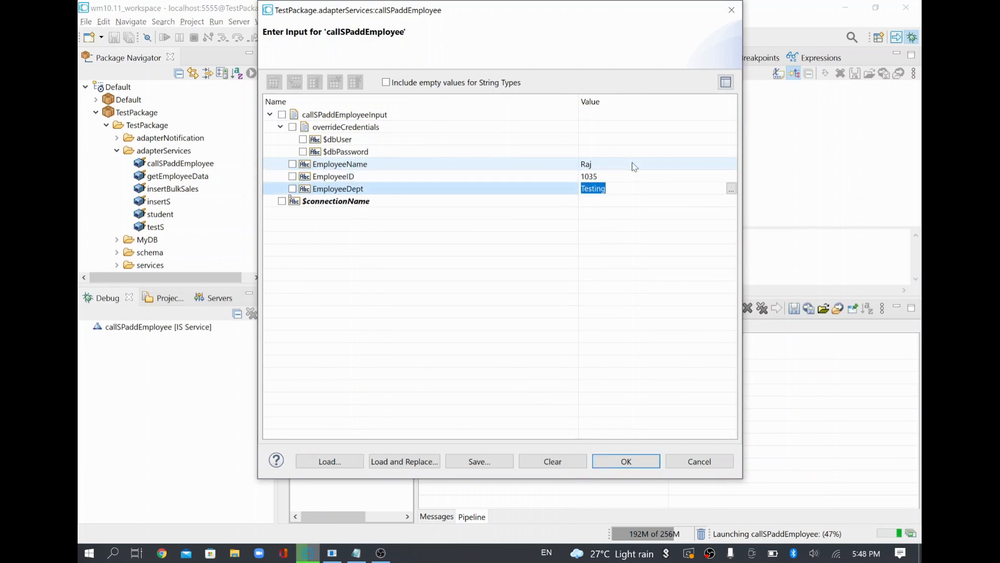
pyautogui.write('IT')
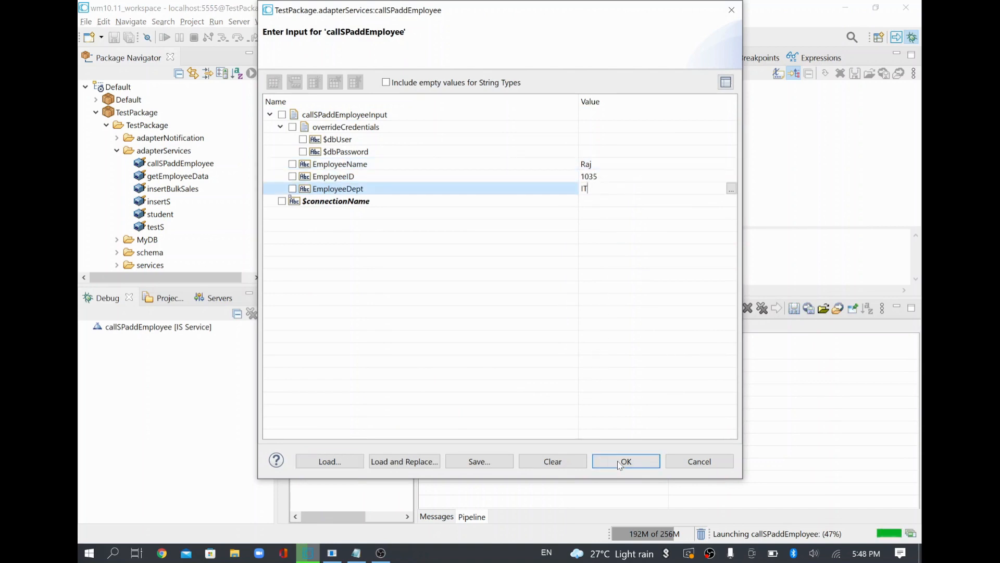
pyautogui.click(620, 462)
# - Query all rows of the employee table again in SQL Plus and check the row count and the new IT employee's row
pyautogui.hotkey('alt', 'Tab')
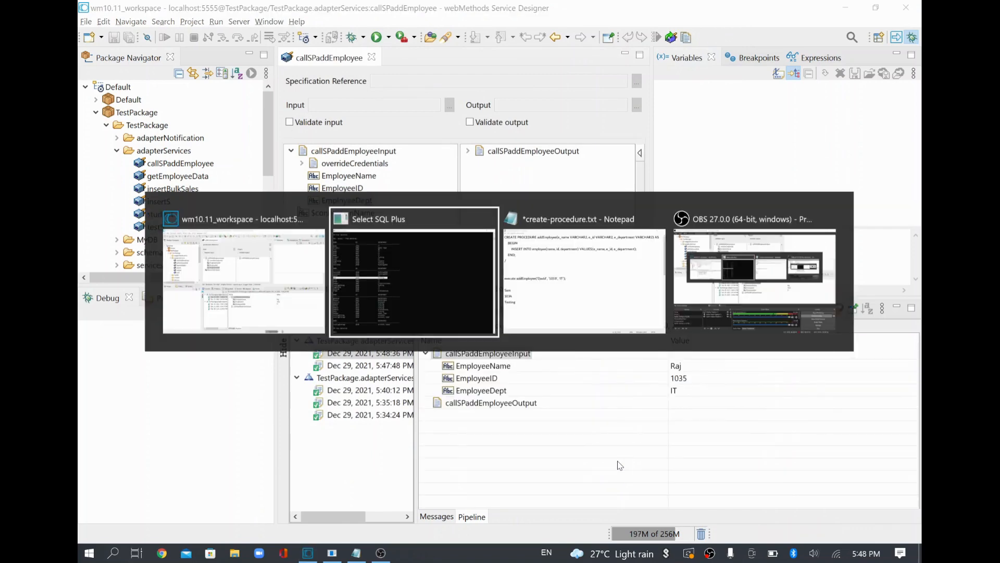
pyautogui.press('Return')
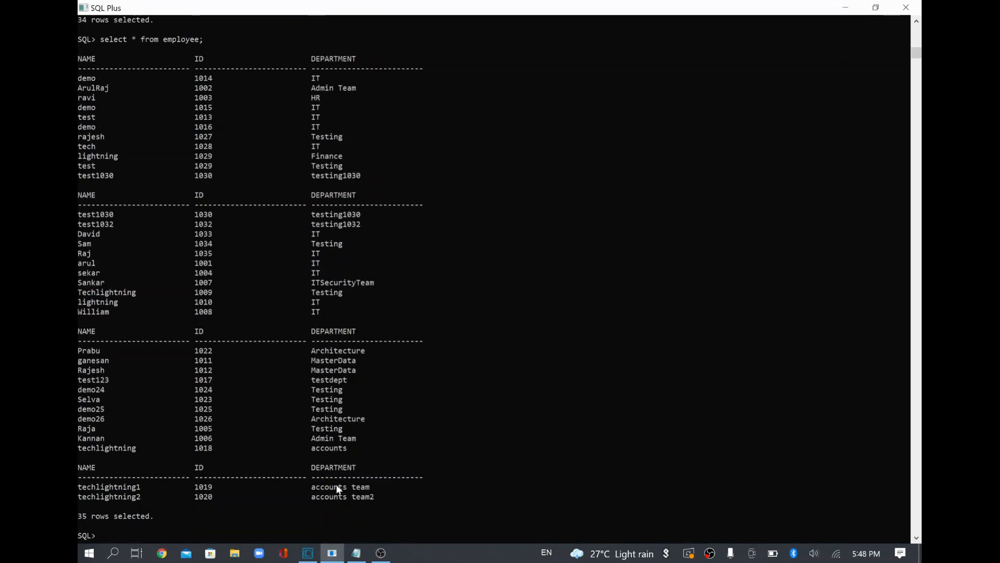
pyautogui.moveTo(81, 518); pyautogui.dragTo(154, 519)
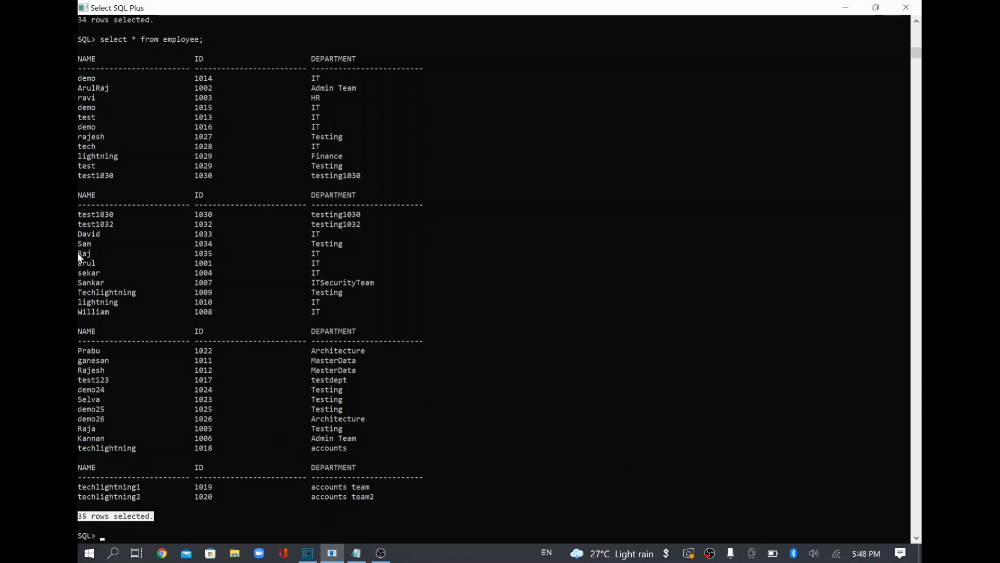
pyautogui.moveTo(81, 254); pyautogui.dragTo(332, 253)
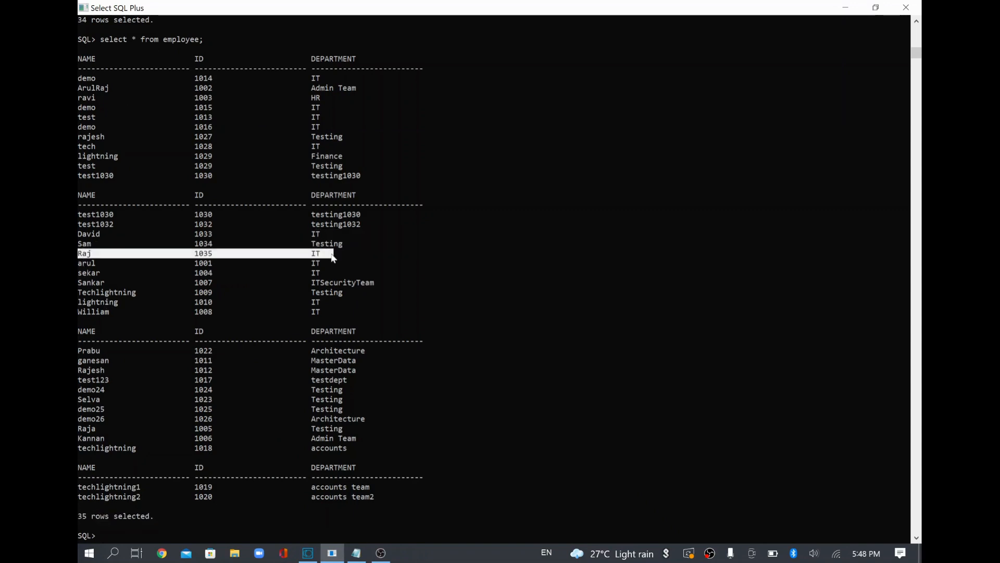
# - Return to Service Designer and review callSPaddEmployeeOutput and the procedure's parameter definitions
pyautogui.hotkey('alt', 'Tab')
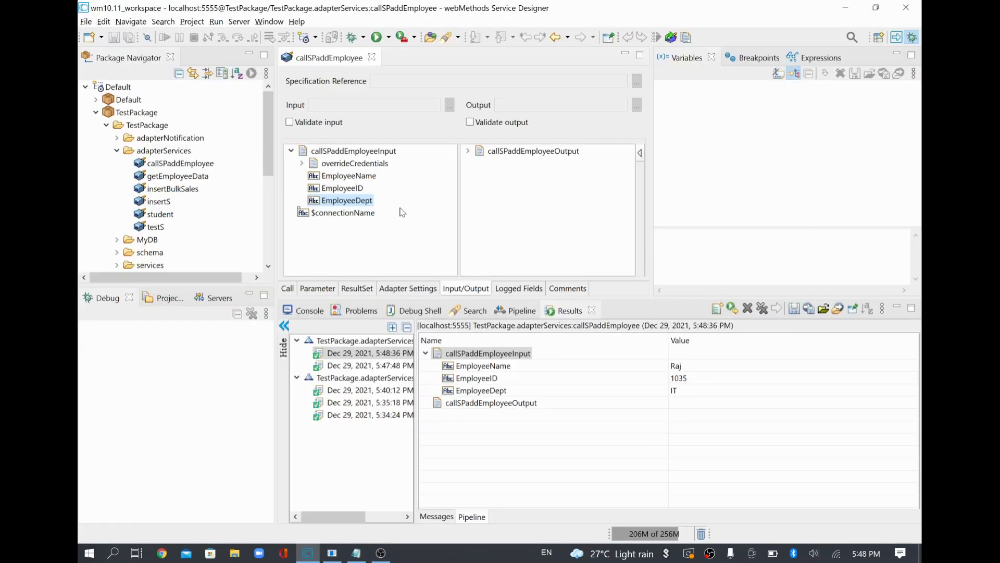
pyautogui.click(535, 151)
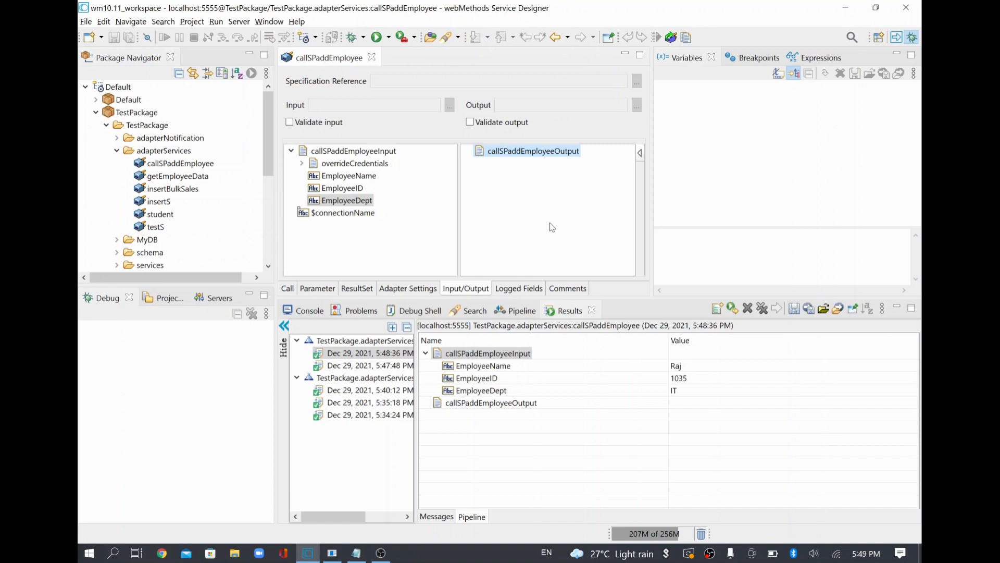
pyautogui.moveTo(517, 155)
pyautogui.click(324, 291)
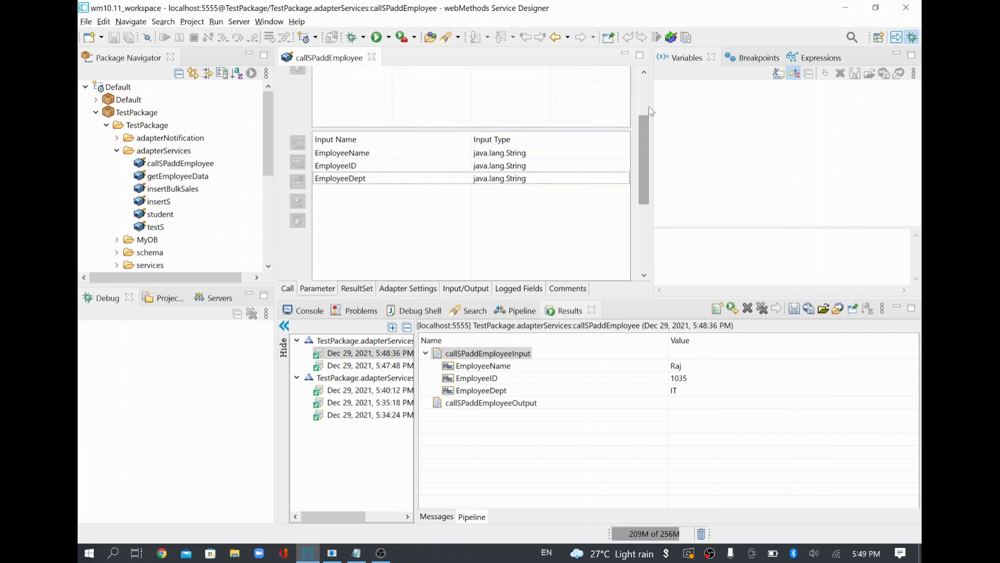
pyautogui.moveTo(645, 117); pyautogui.dragTo(647, 78)
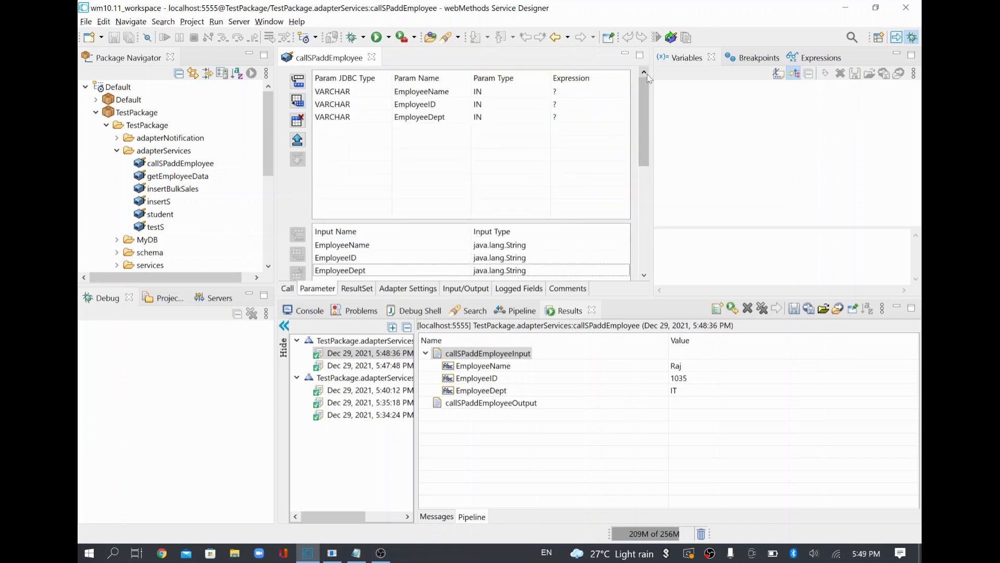